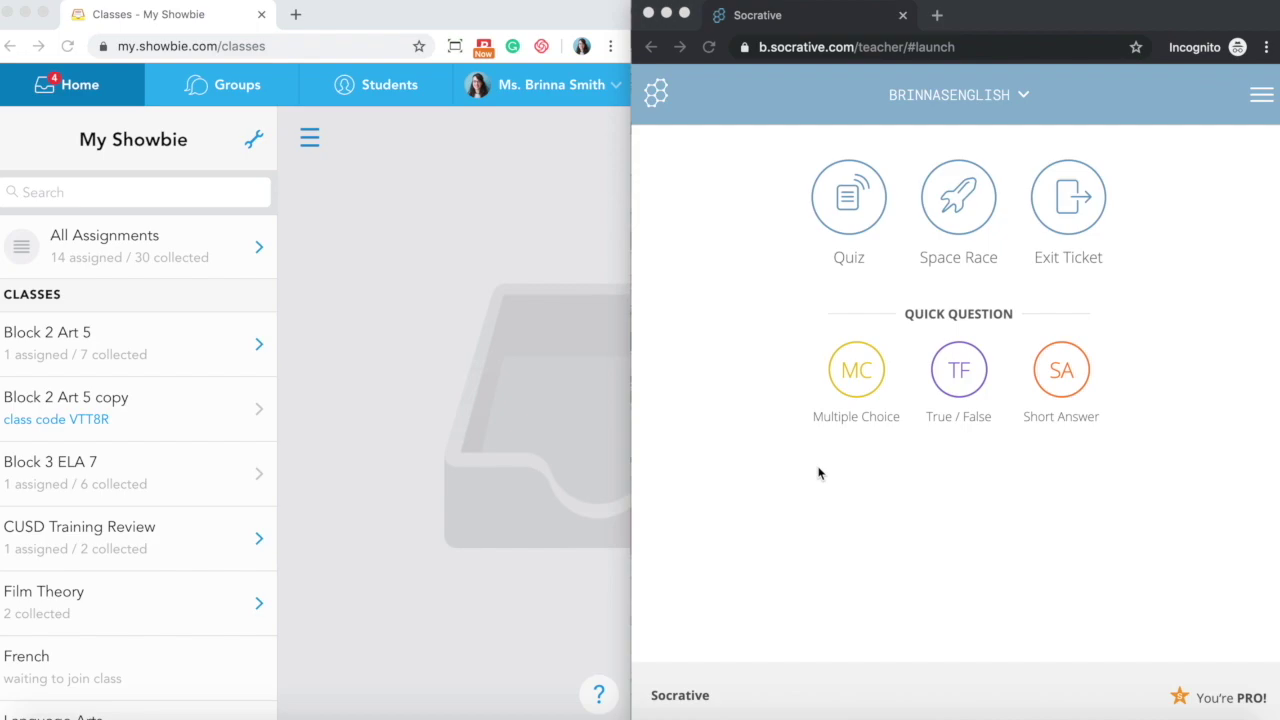
Step: Open Showbie's My Info account panel, and look through and close Socrative's navigation menu
{"action": "left_click", "coordinate": [453, 217]}
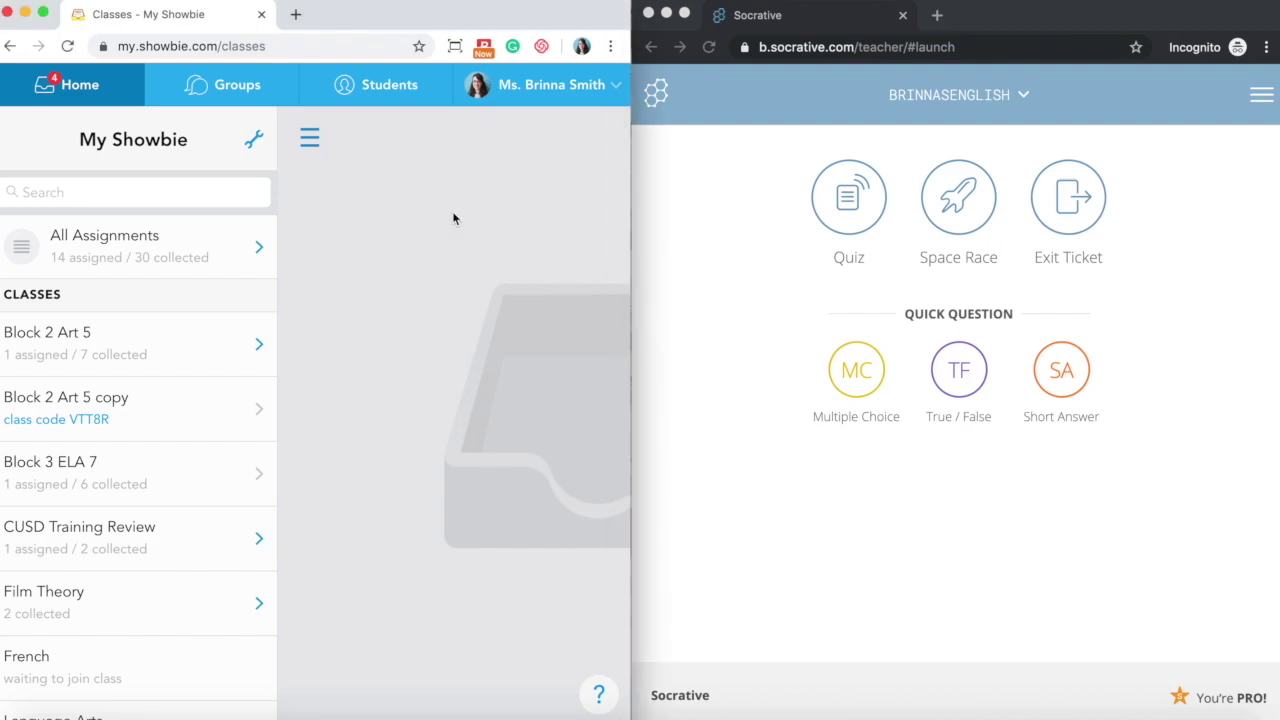
{"action": "left_click", "coordinate": [577, 100]}
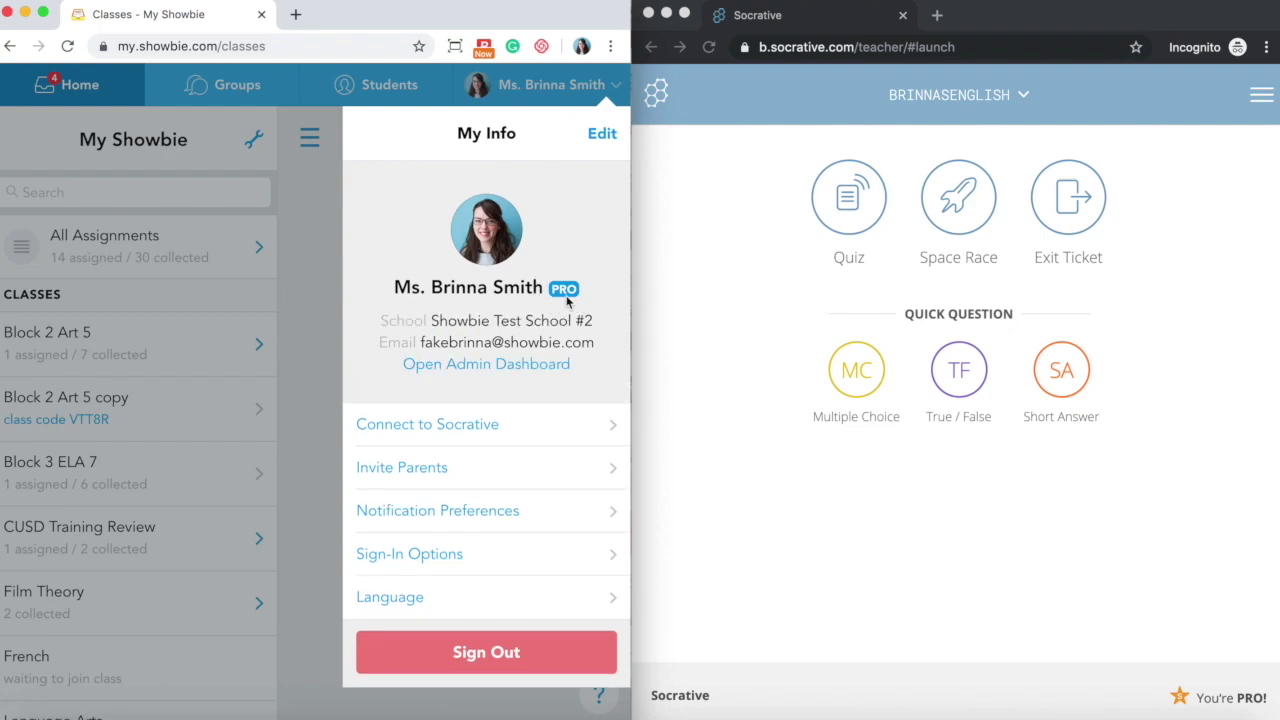
{"action": "left_click", "coordinate": [738, 284]}
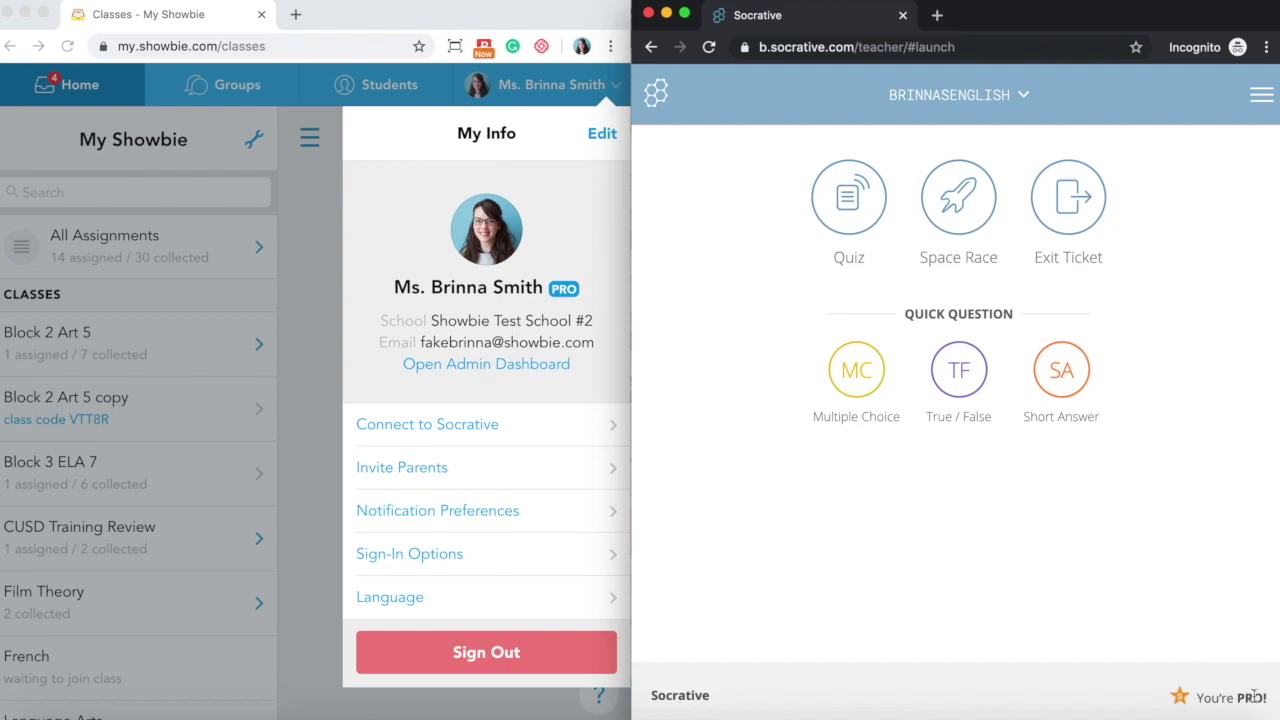
{"action": "left_click", "coordinate": [1256, 104]}
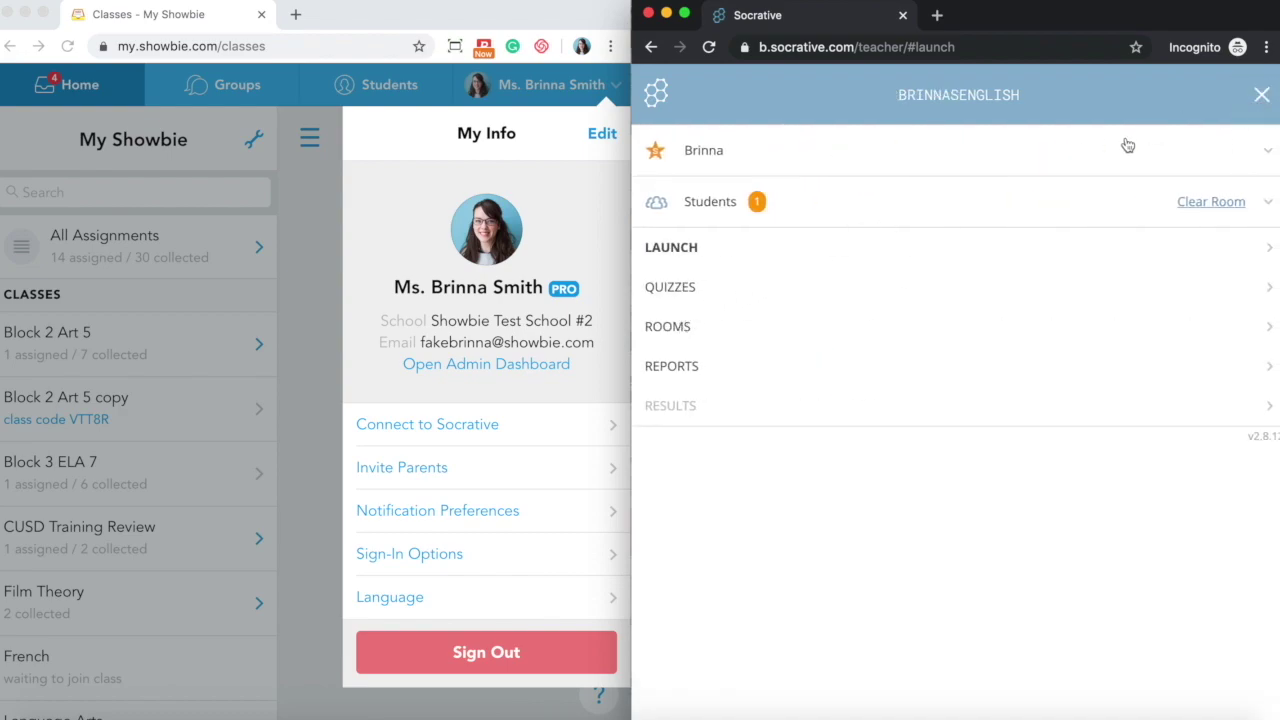
{"action": "left_click", "coordinate": [1040, 149]}
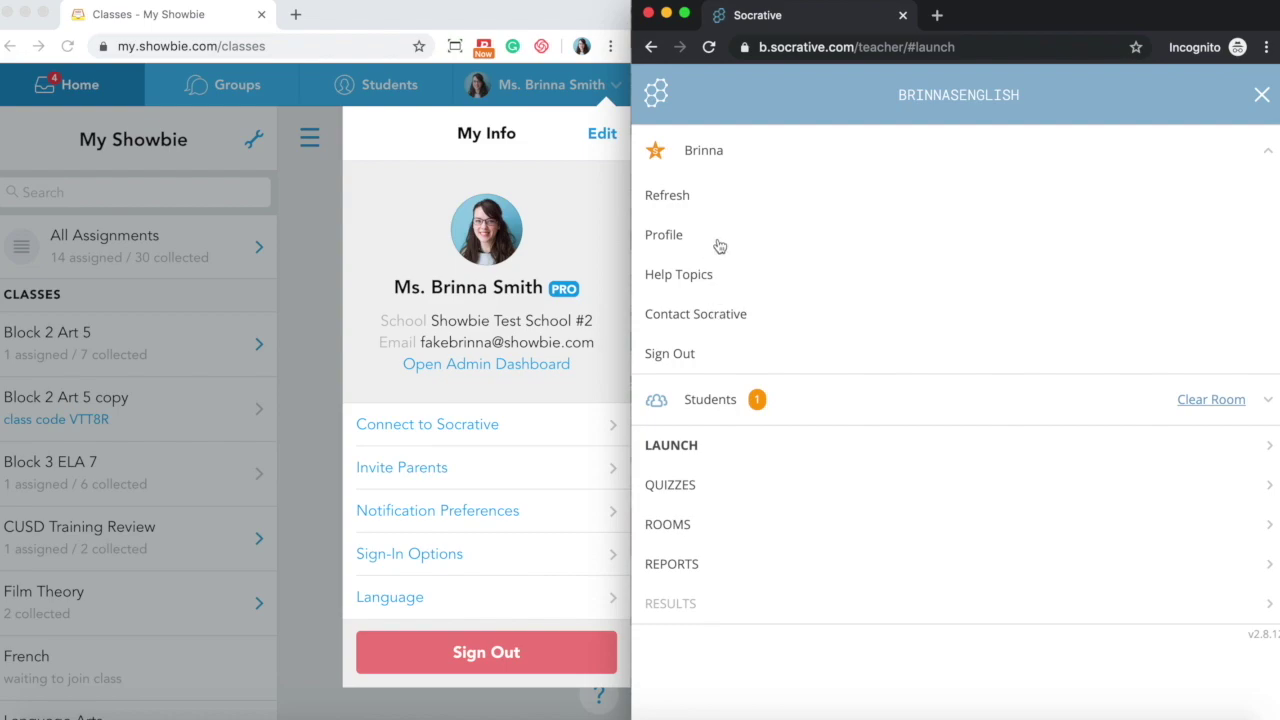
{"action": "left_click", "coordinate": [691, 152]}
{"action": "left_click", "coordinate": [691, 152]}
{"action": "left_click", "coordinate": [1261, 95]}
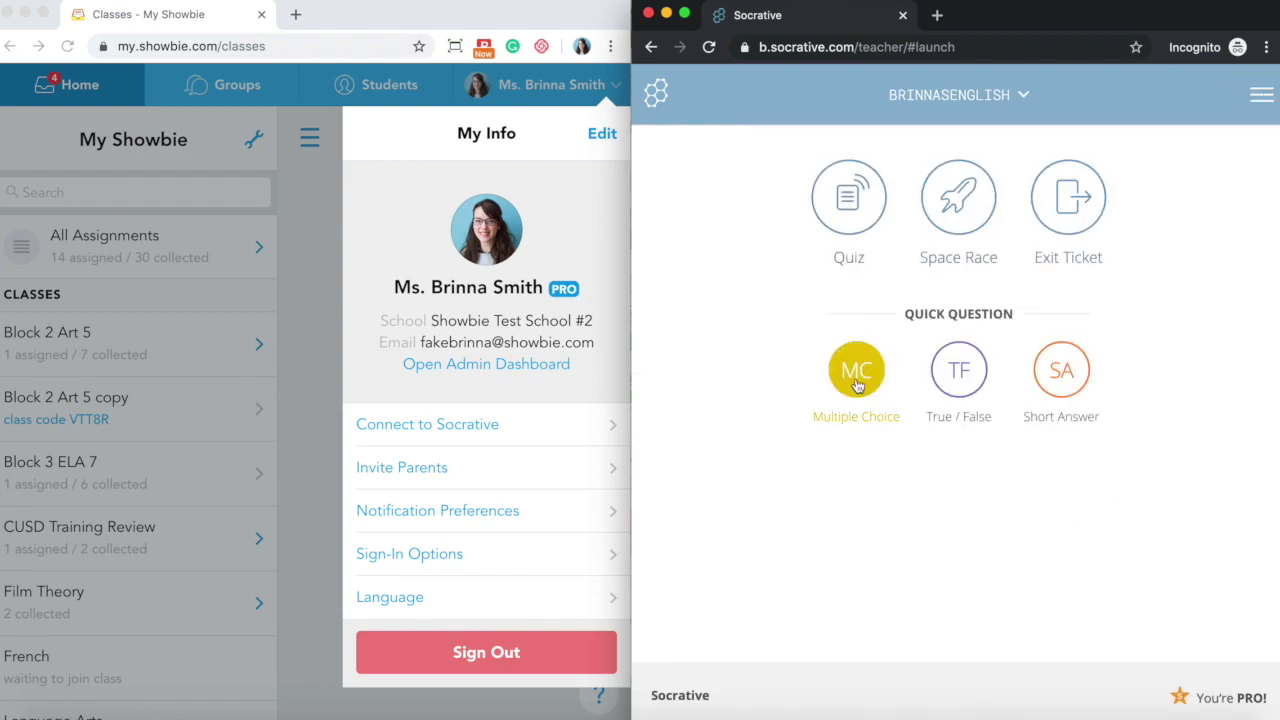
{"action": "left_click", "coordinate": [294, 331]}
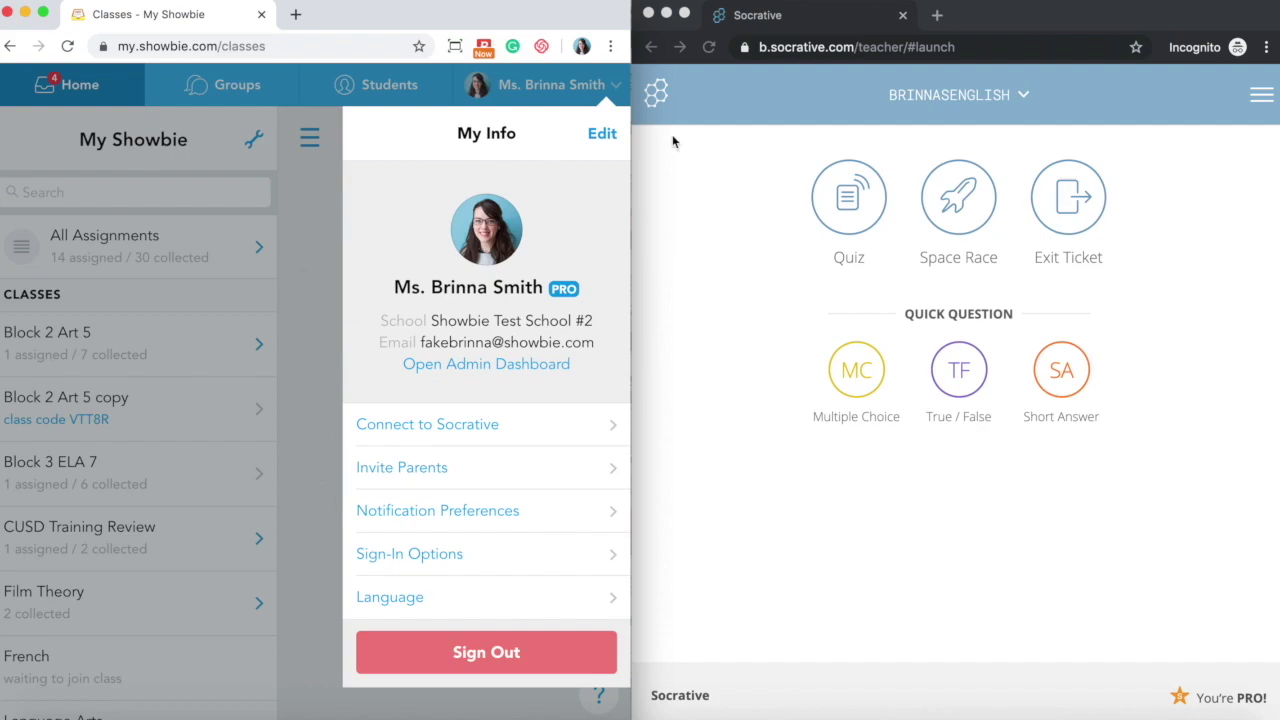
Step: Close Showbie's My Info panel and go to Socrative's Rooms list via its menu
{"action": "left_click", "coordinate": [335, 592]}
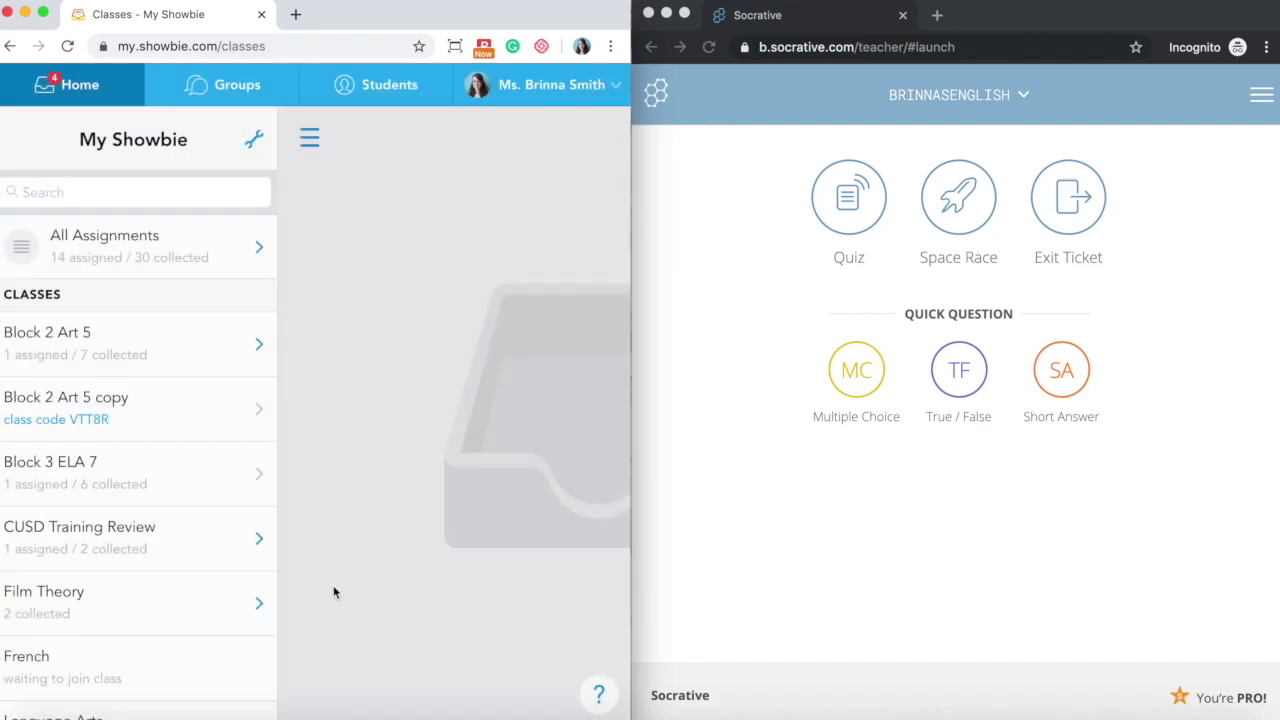
{"action": "scroll", "coordinate": [94, 334], "scroll_direction": "down", "scroll_amount": 1}
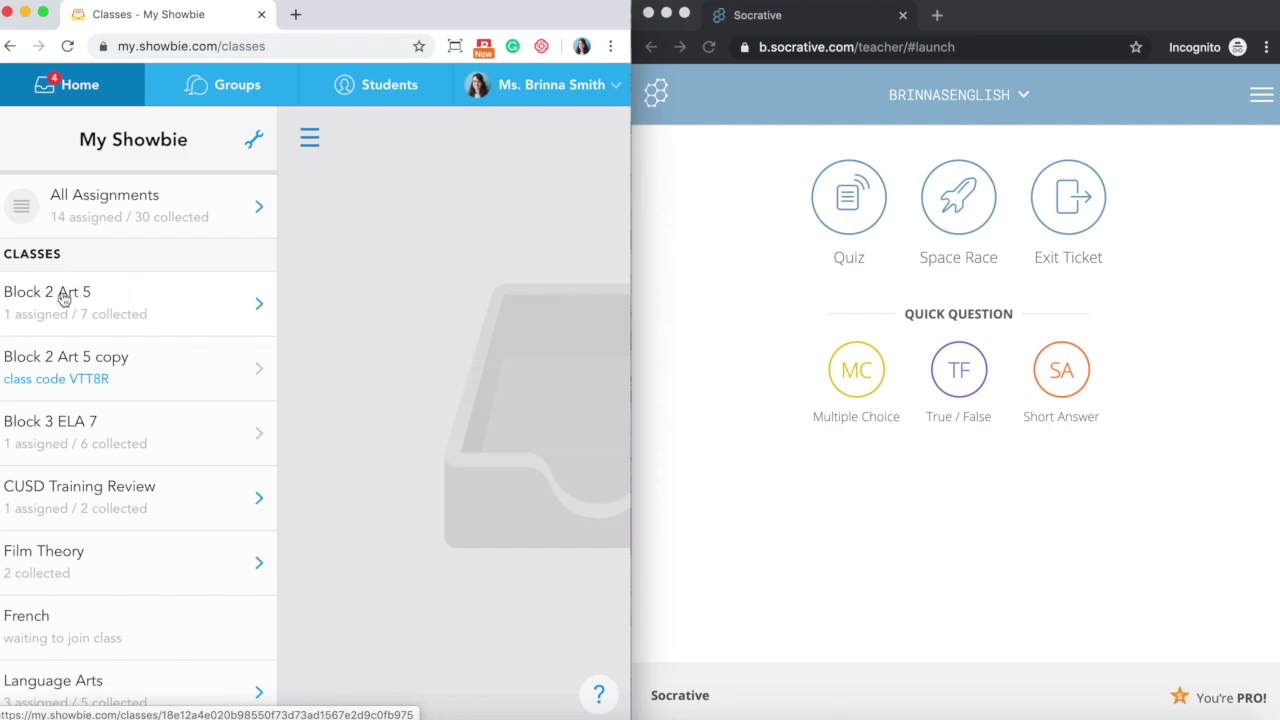
{"action": "left_click", "coordinate": [757, 272]}
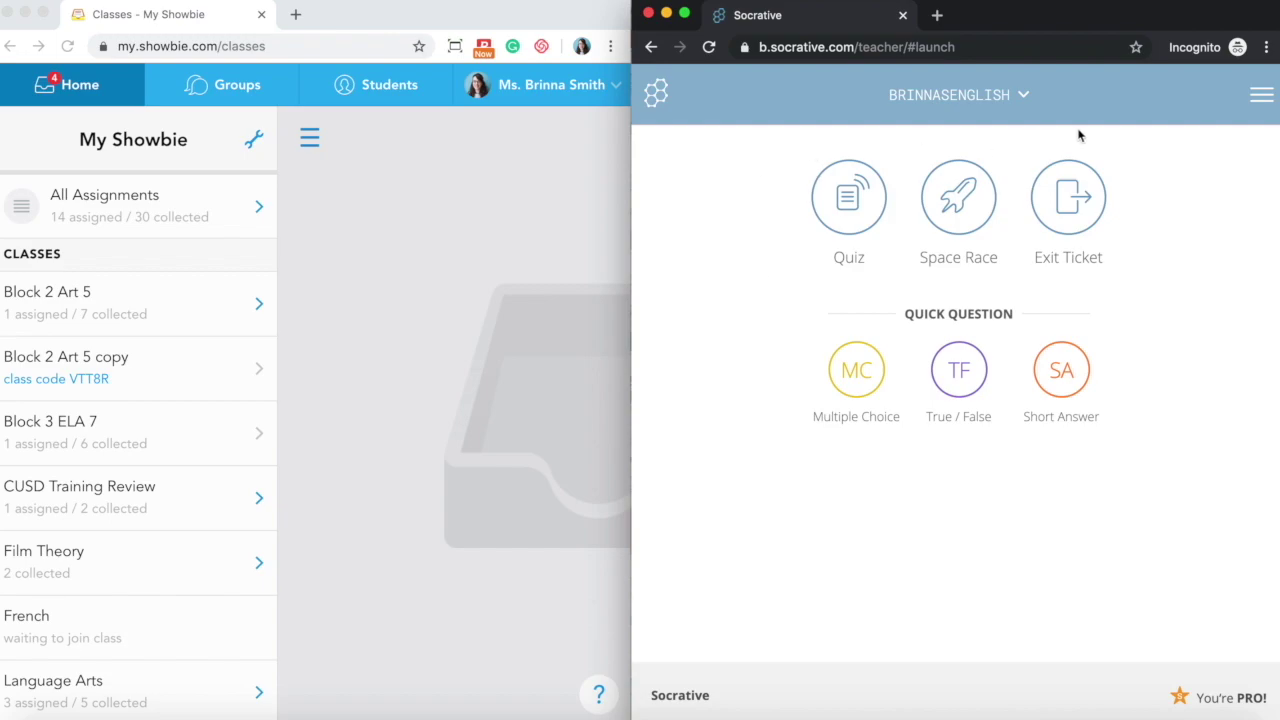
{"action": "left_click", "coordinate": [1261, 95]}
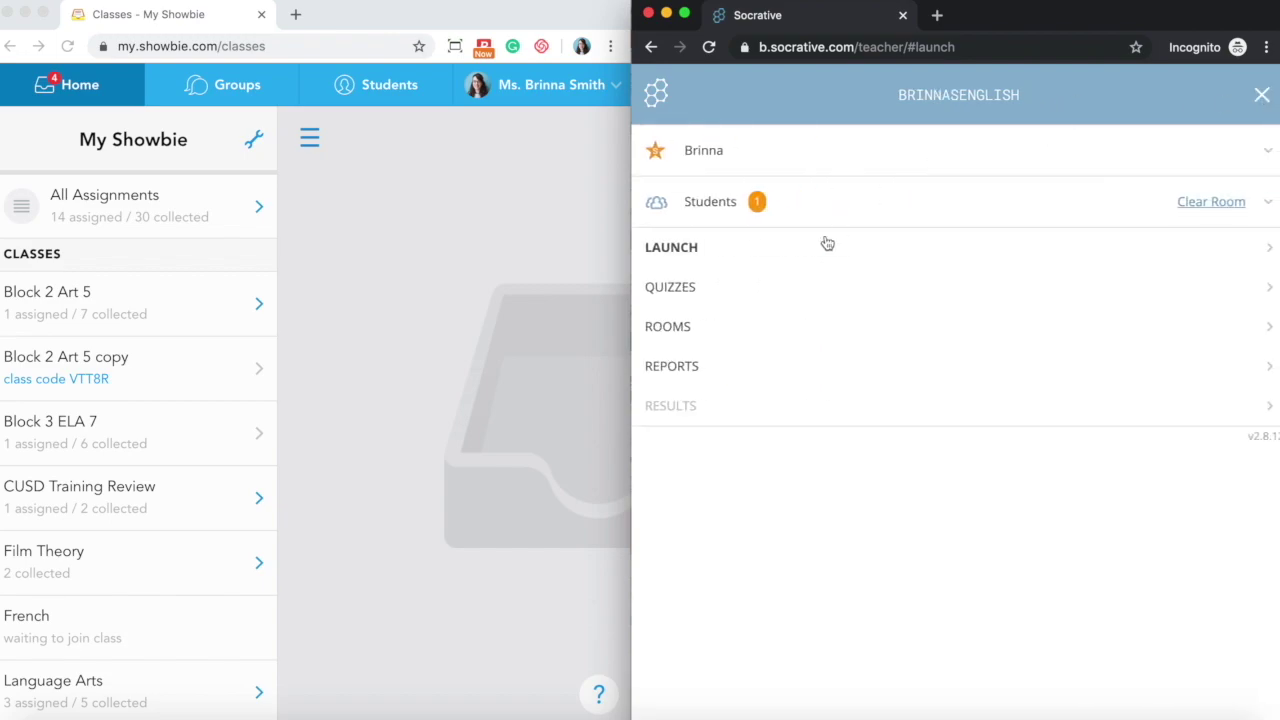
{"action": "left_click", "coordinate": [665, 336]}
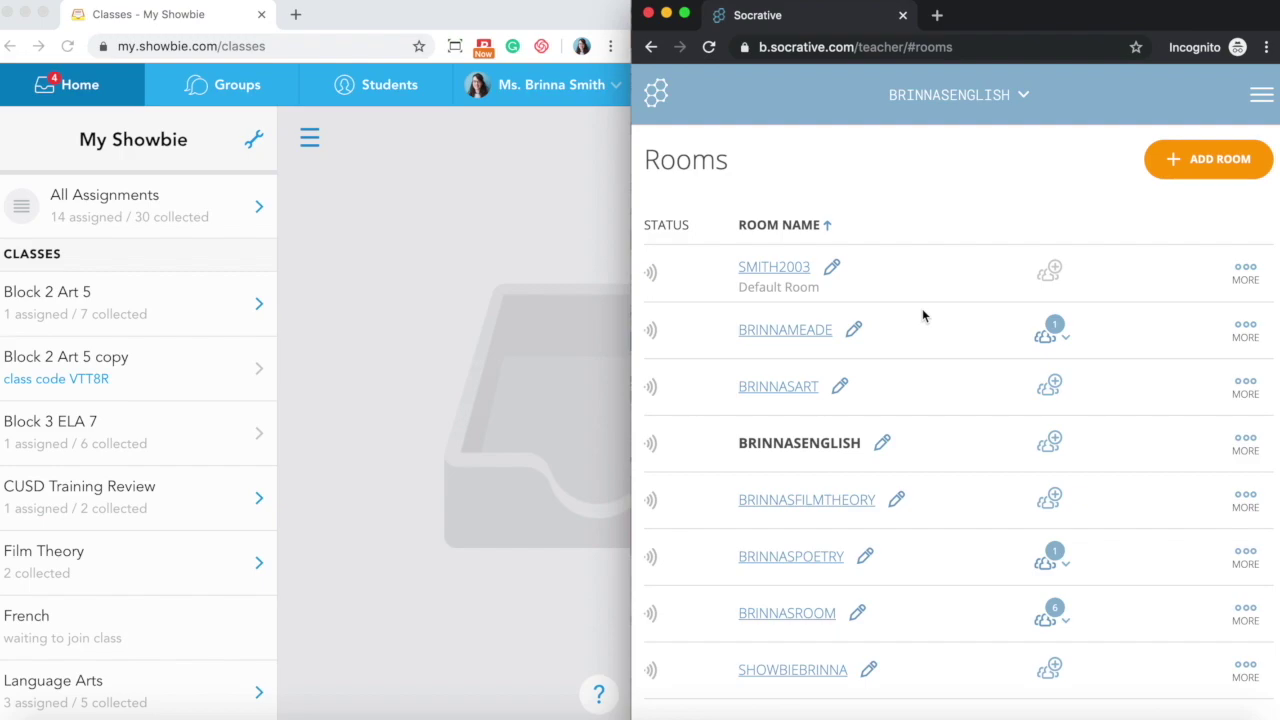
{"action": "left_click", "coordinate": [445, 227]}
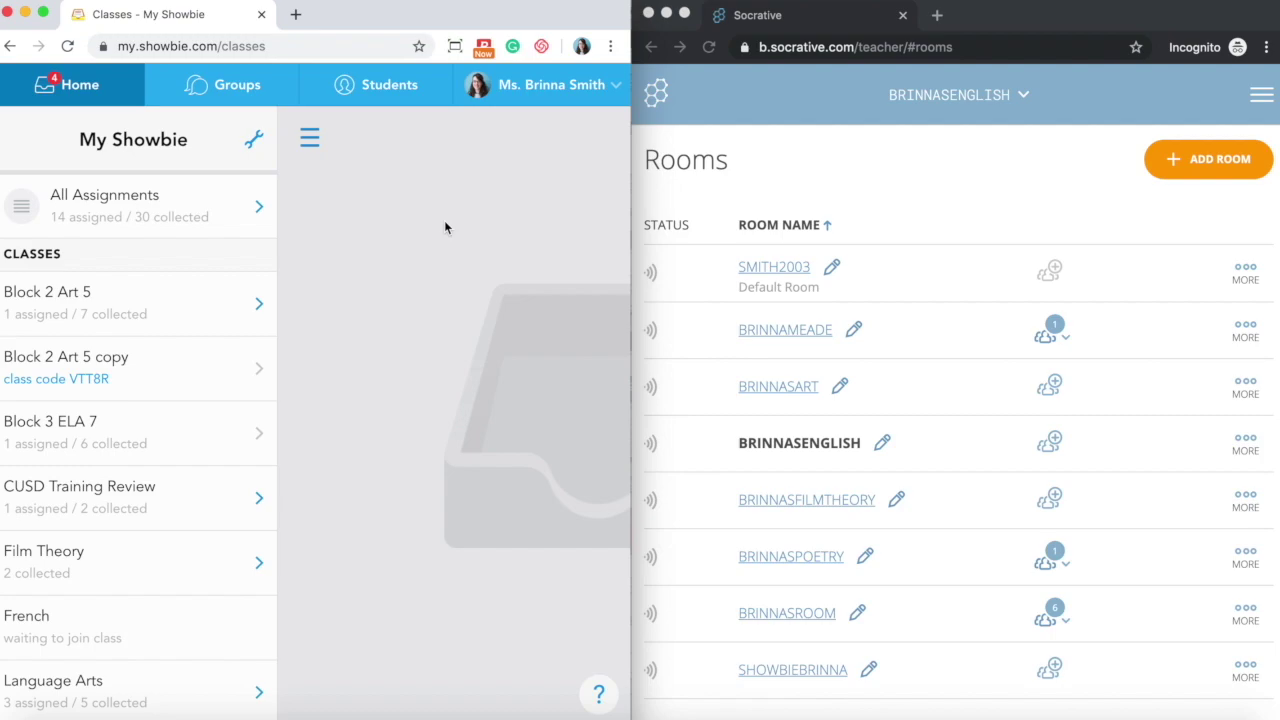
Step: Sign in to Socrative from My Info and allow Showbie access to the account
{"action": "left_click", "coordinate": [600, 90]}
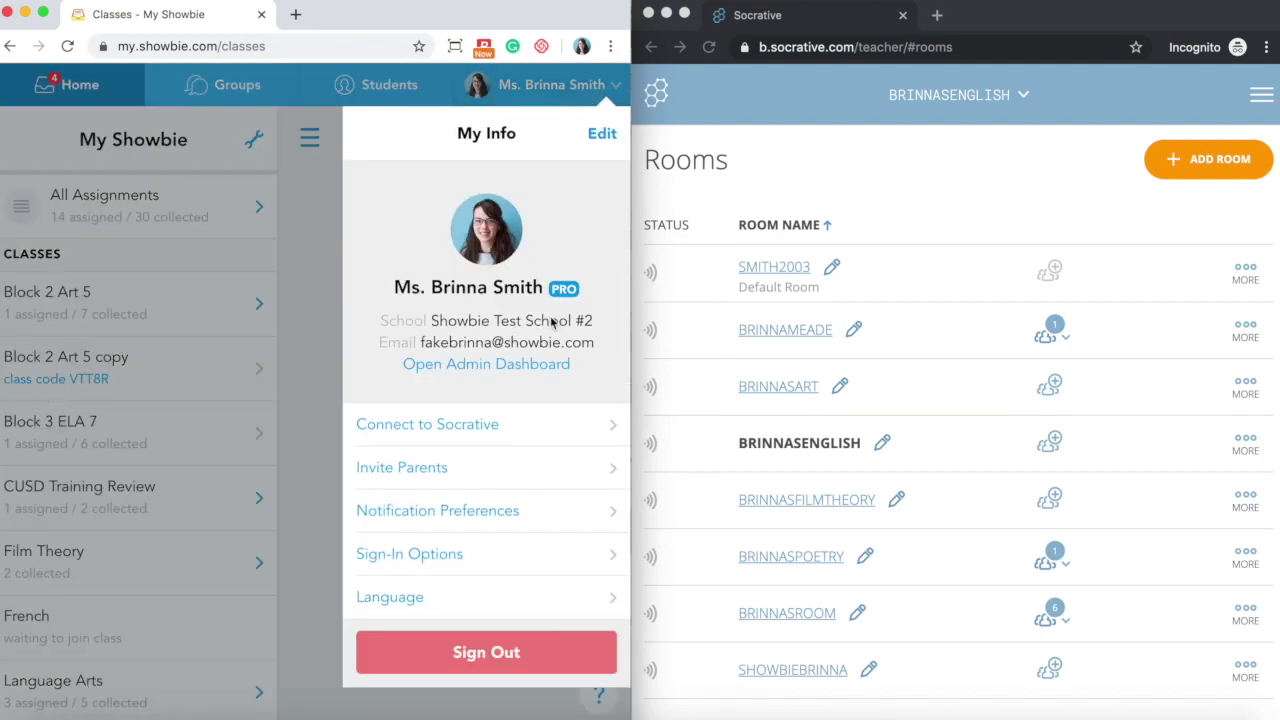
{"action": "left_click", "coordinate": [486, 424]}
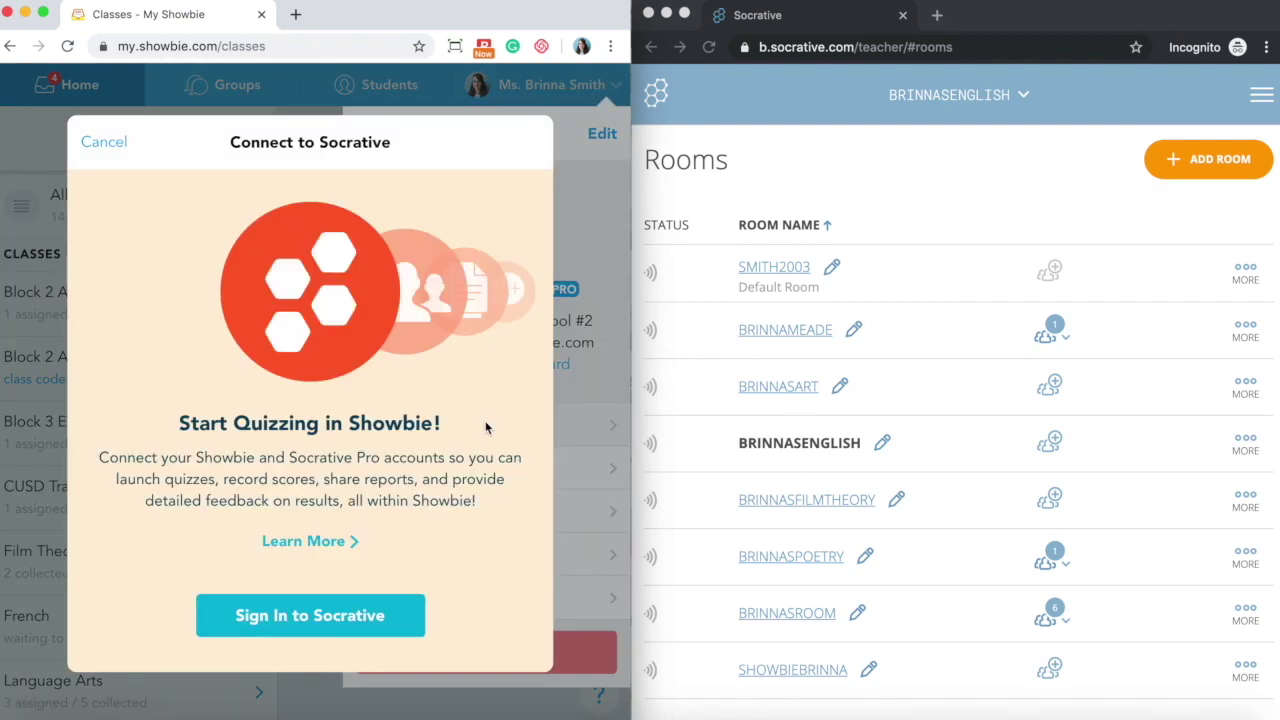
{"action": "left_click", "coordinate": [306, 625]}
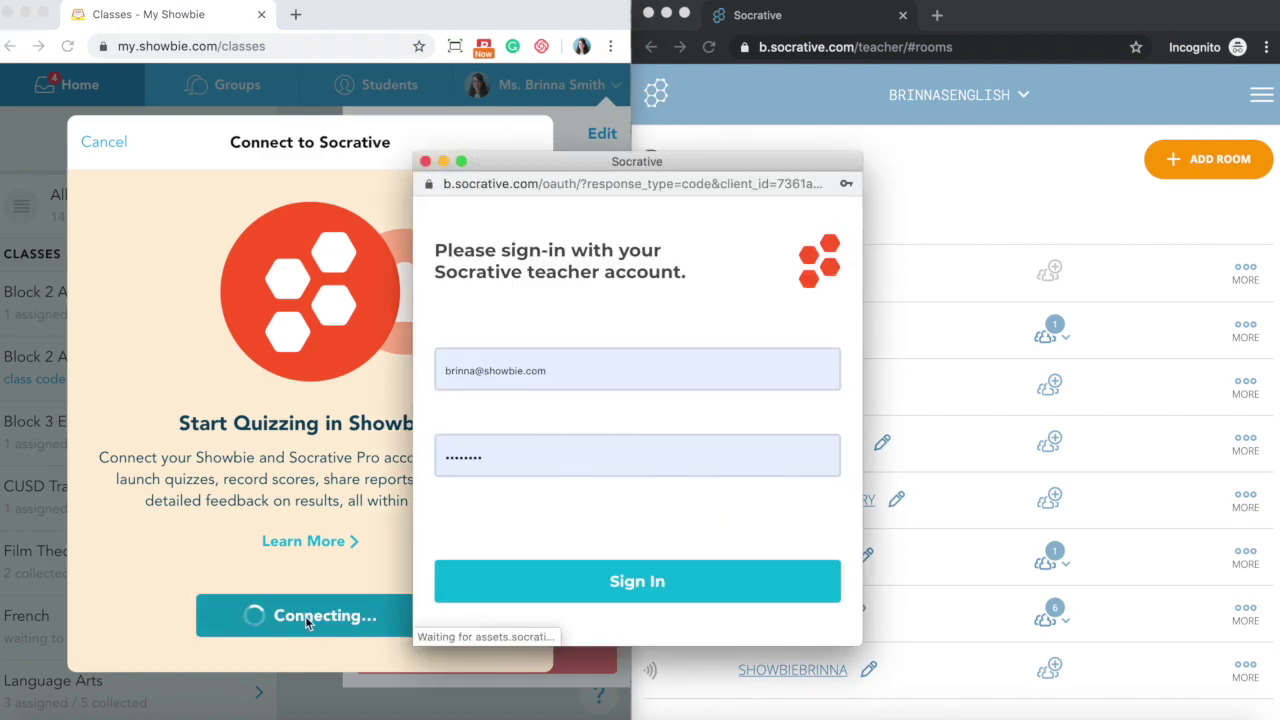
{"action": "left_click", "coordinate": [654, 584]}
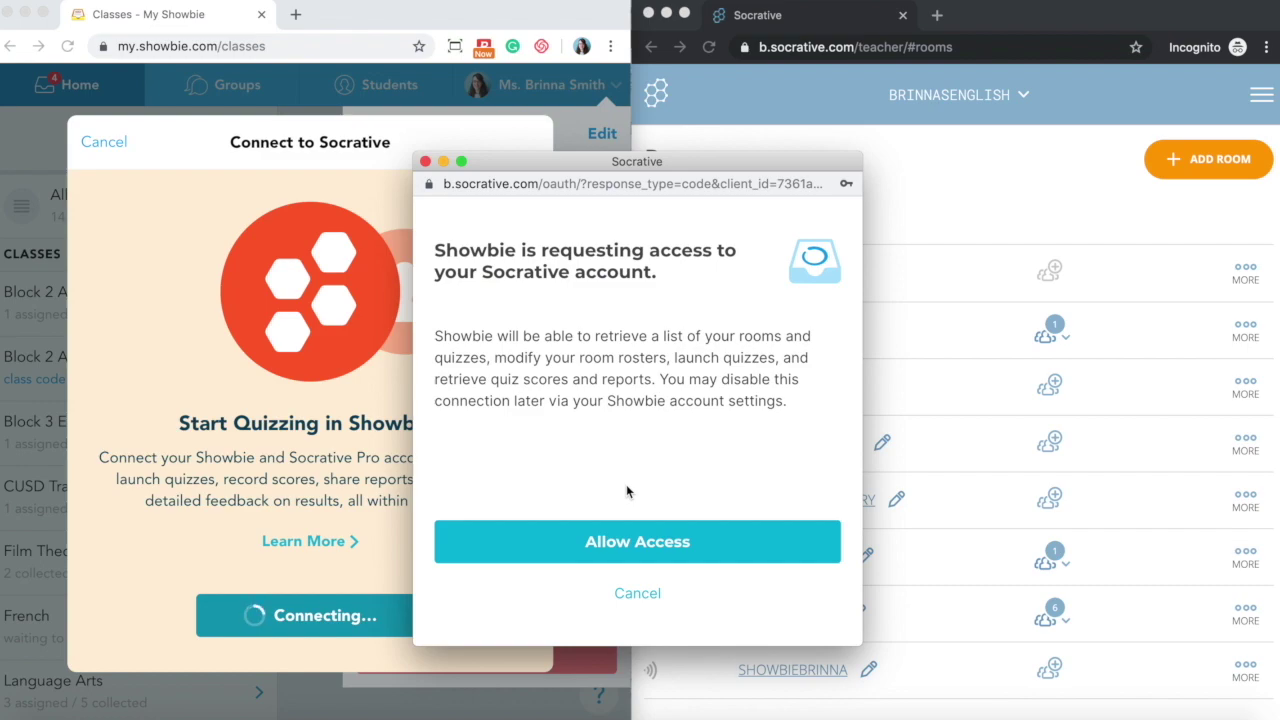
{"action": "left_click", "coordinate": [583, 548]}
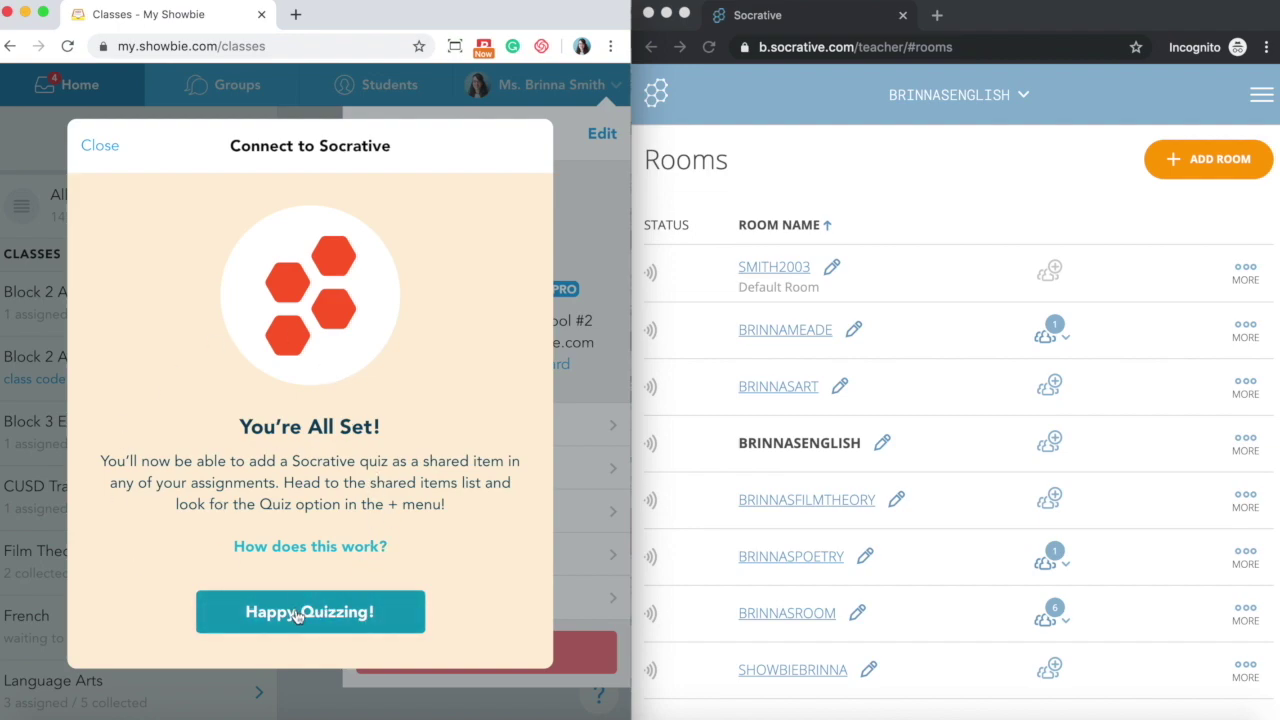
{"action": "left_click", "coordinate": [296, 612]}
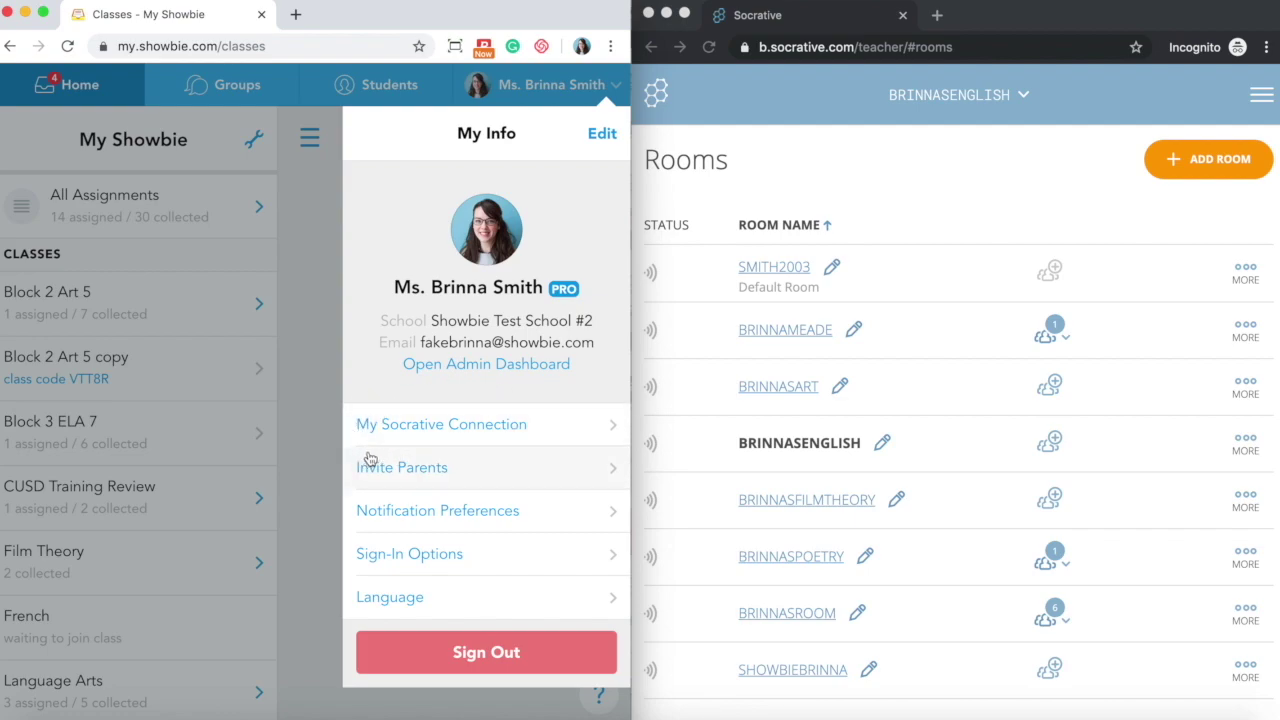
Step: Check My Socrative Connection is active, then close the account panel
{"action": "left_click", "coordinate": [547, 429]}
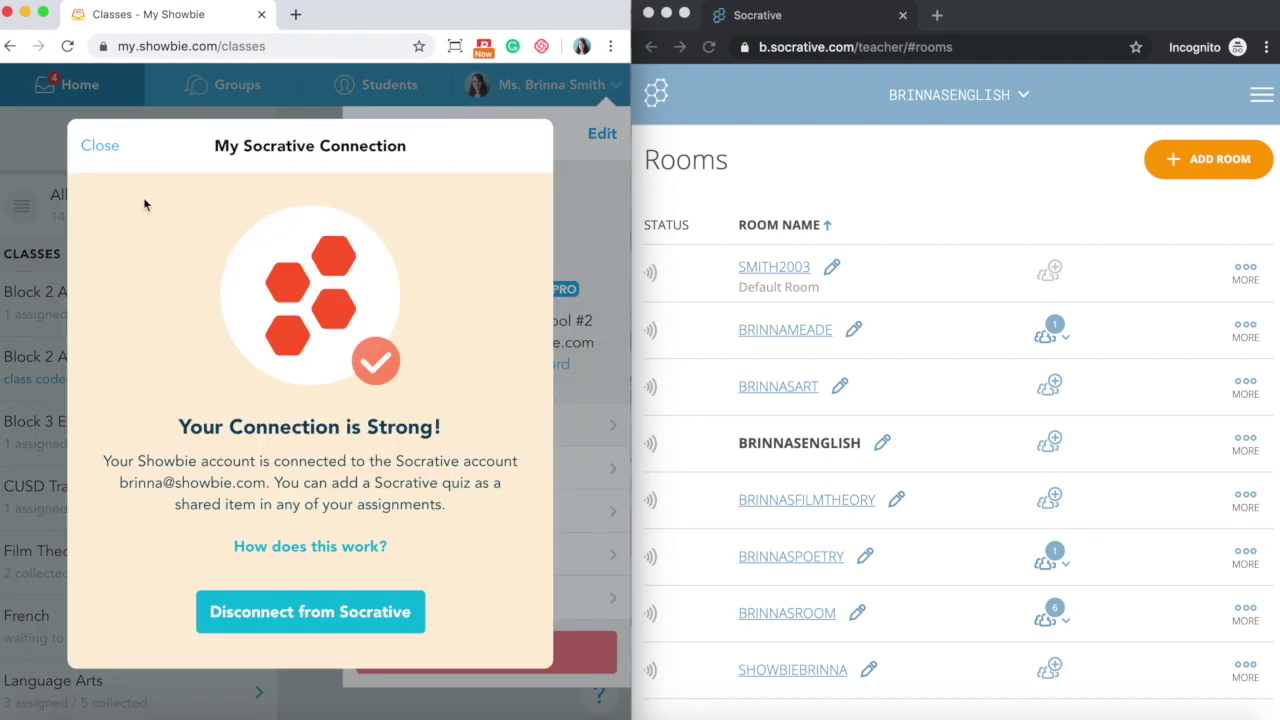
{"action": "left_click", "coordinate": [98, 148]}
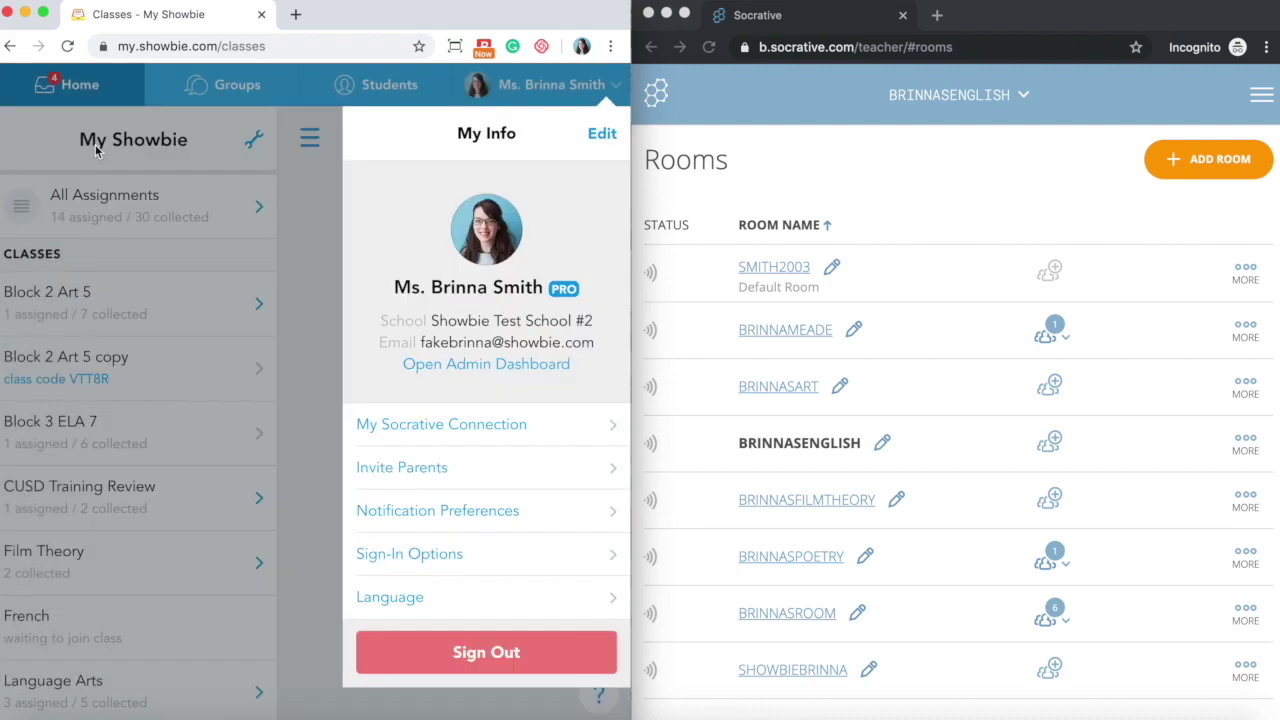
{"action": "left_click", "coordinate": [301, 251]}
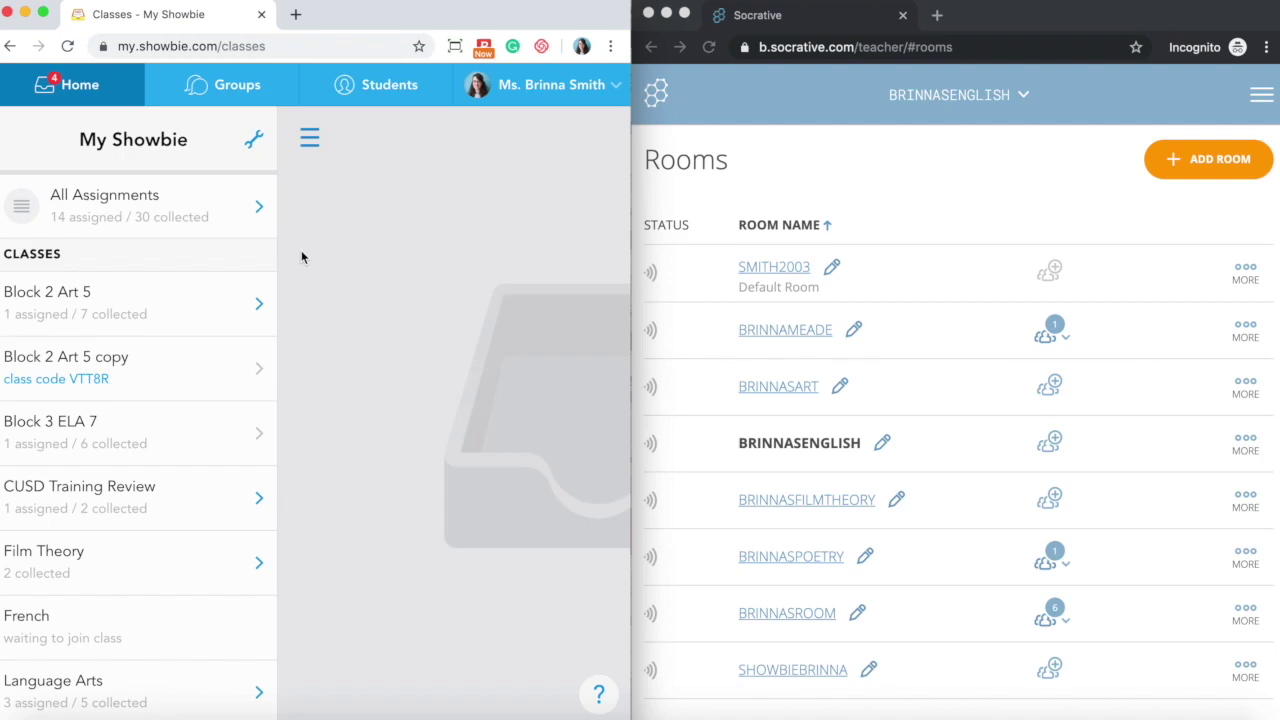
Step: Open the Class Settings for Block 3 ELA 7
{"action": "left_click", "coordinate": [157, 437]}
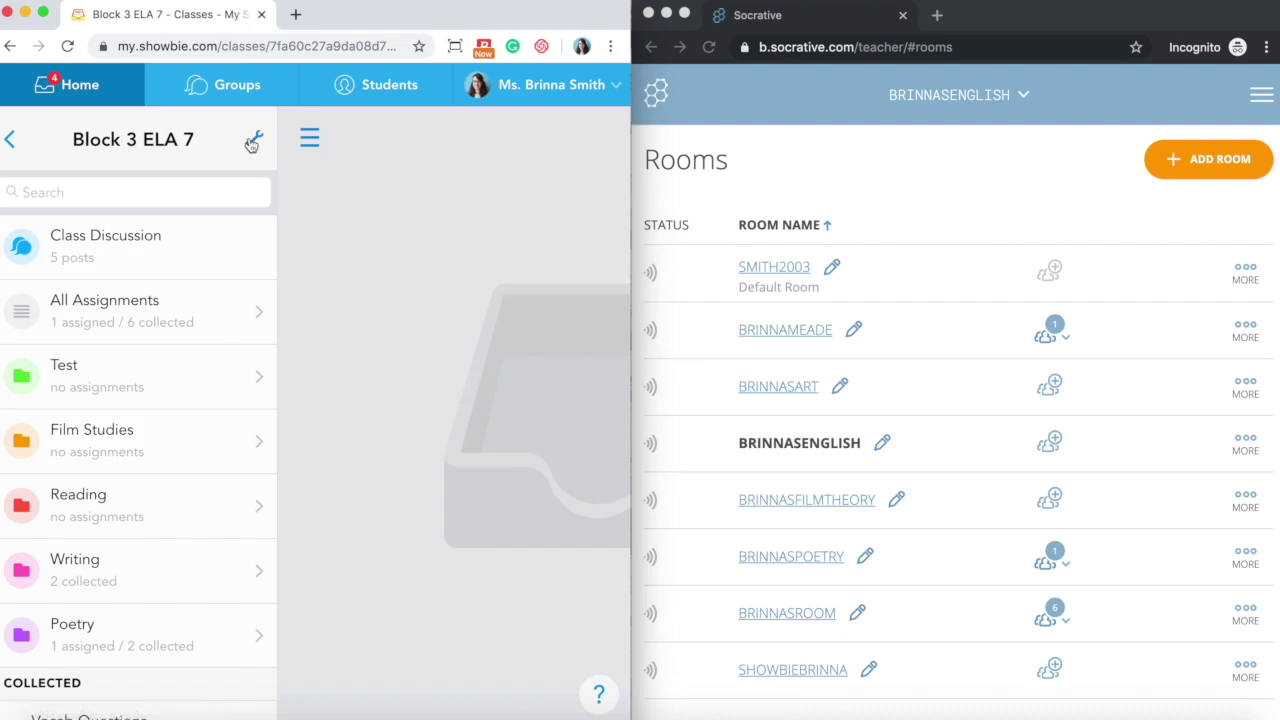
{"action": "left_click", "coordinate": [252, 143]}
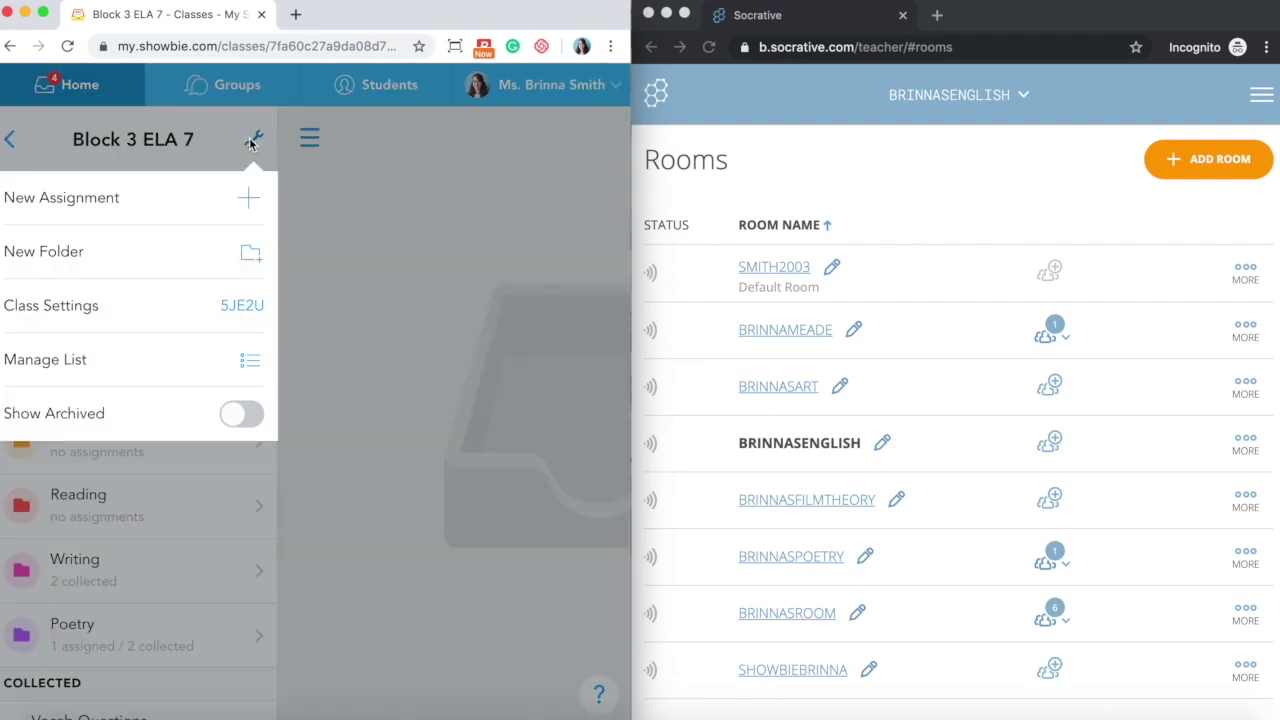
{"action": "left_click", "coordinate": [101, 306]}
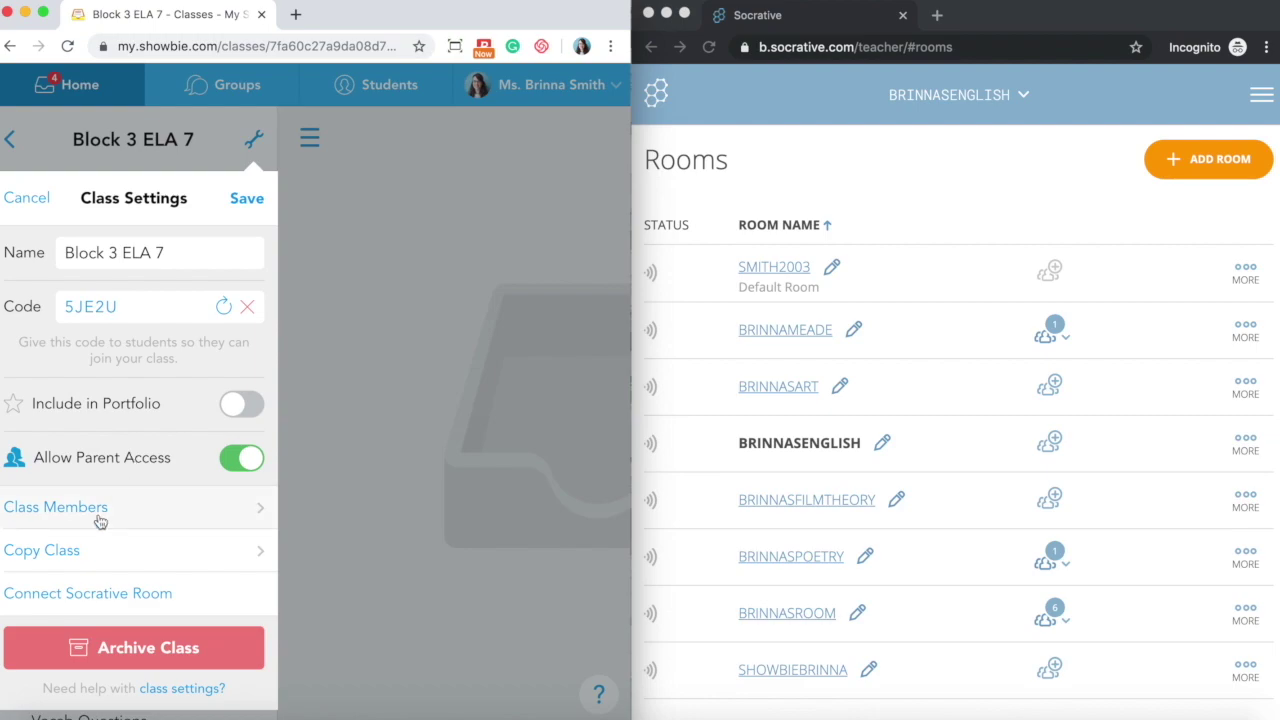
Step: Connect the Socrative room BRINNASENGLISH to the class and dismiss the success message
{"action": "left_click", "coordinate": [81, 600]}
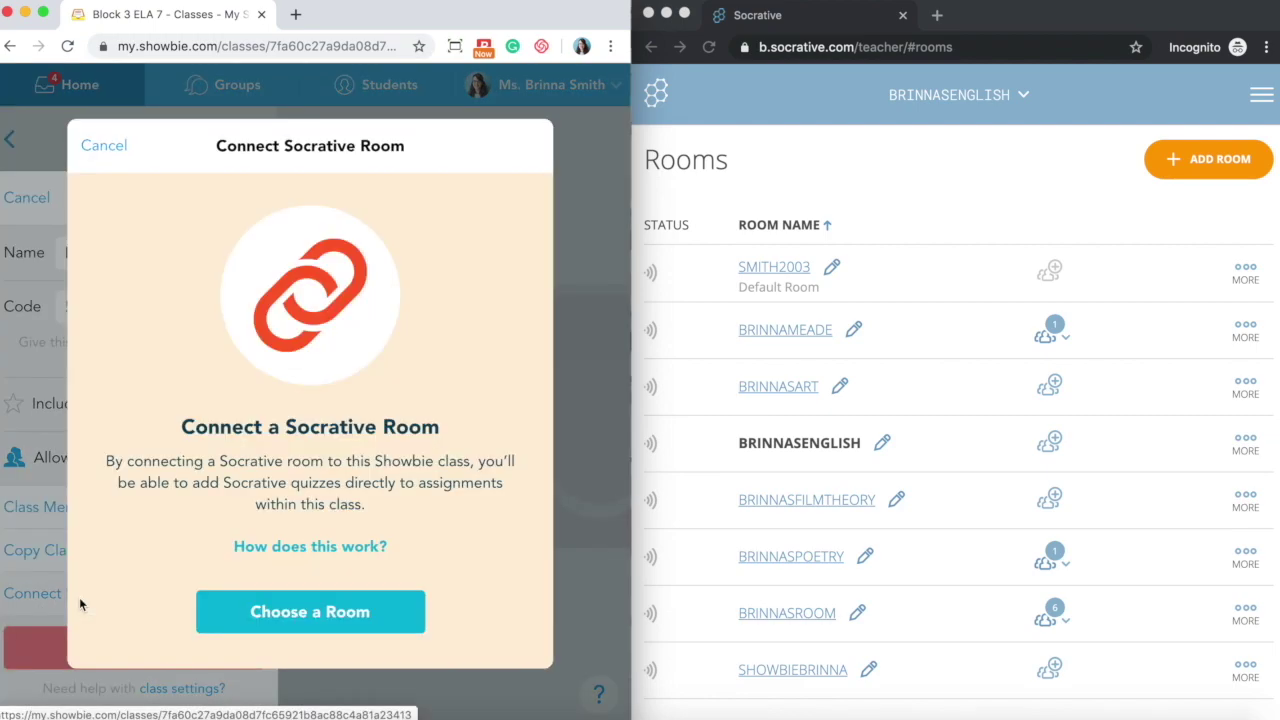
{"action": "left_click", "coordinate": [295, 600]}
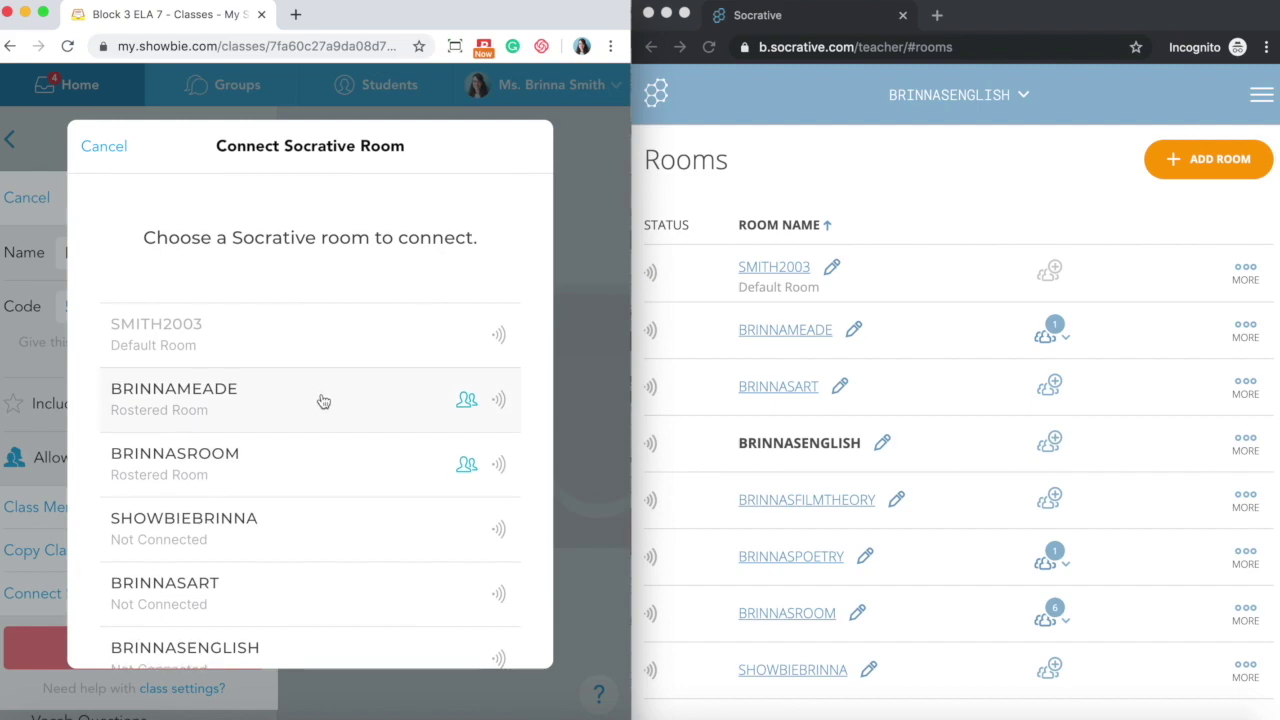
{"action": "scroll", "coordinate": [323, 401], "scroll_direction": "down", "scroll_amount": 3}
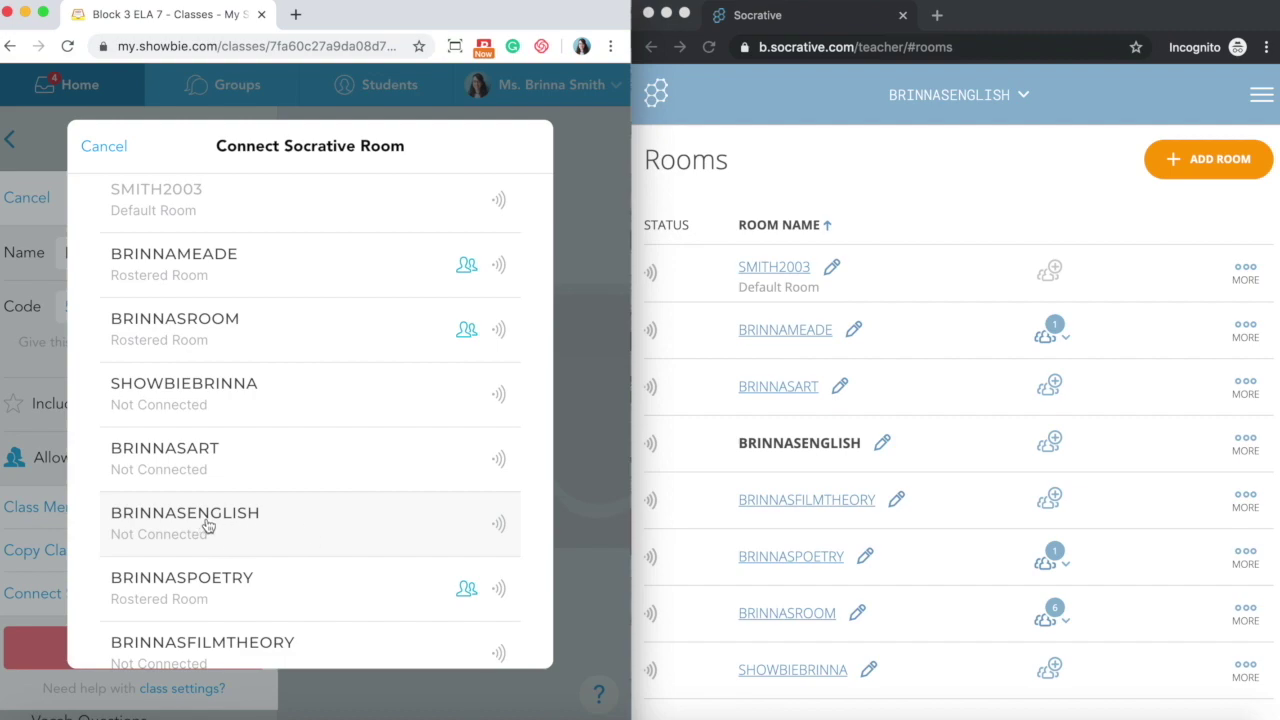
{"action": "scroll", "coordinate": [259, 523], "scroll_direction": "down", "scroll_amount": 1}
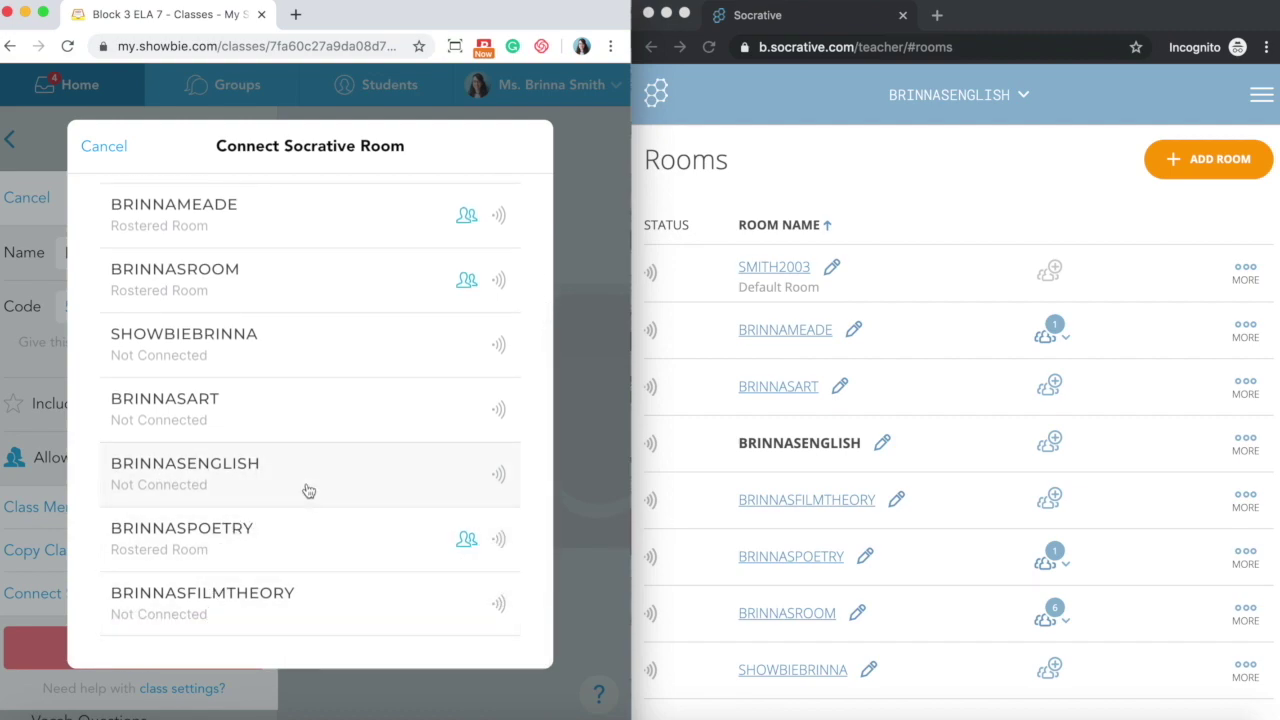
{"action": "scroll", "coordinate": [309, 491], "scroll_direction": "up", "scroll_amount": 3}
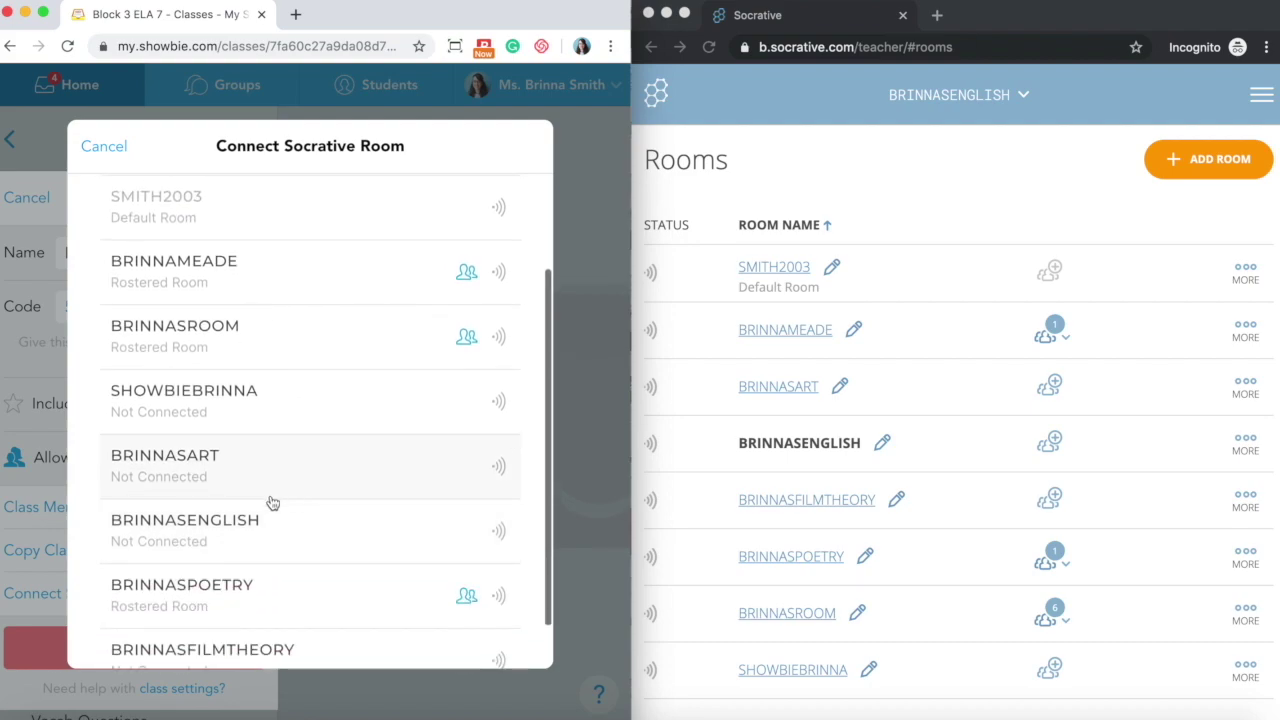
{"action": "left_click", "coordinate": [291, 535]}
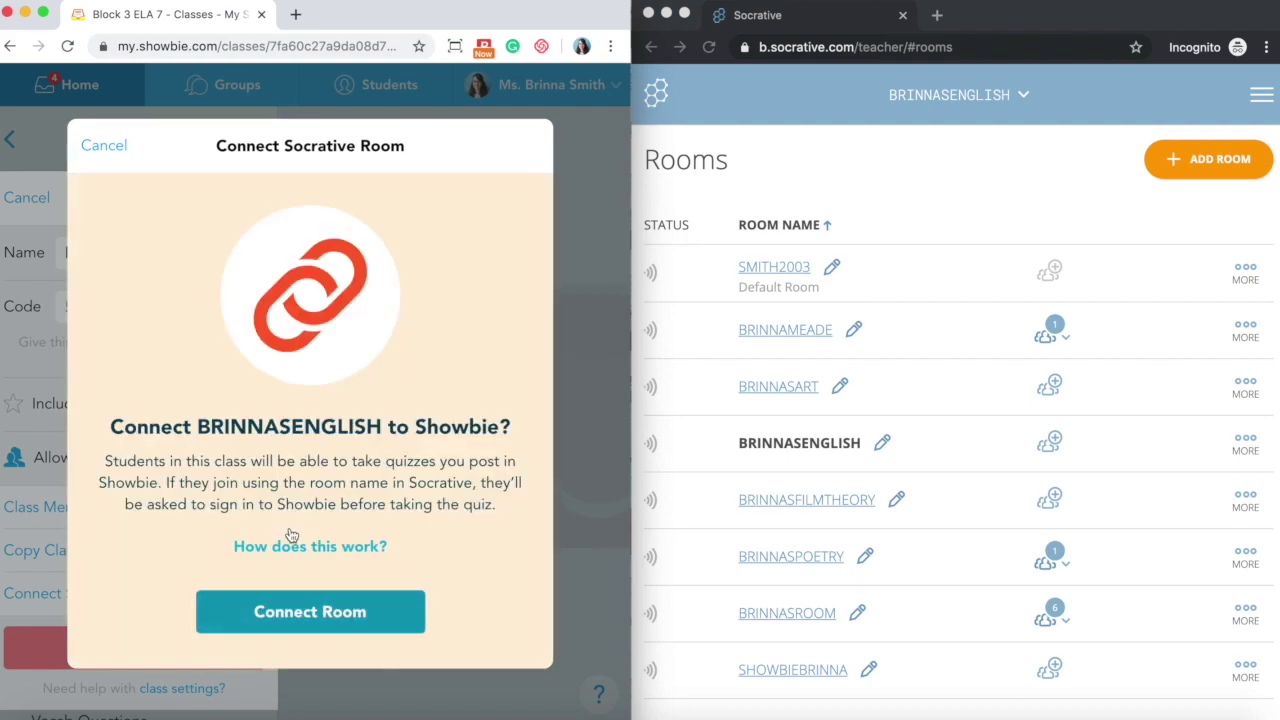
{"action": "left_click", "coordinate": [290, 620]}
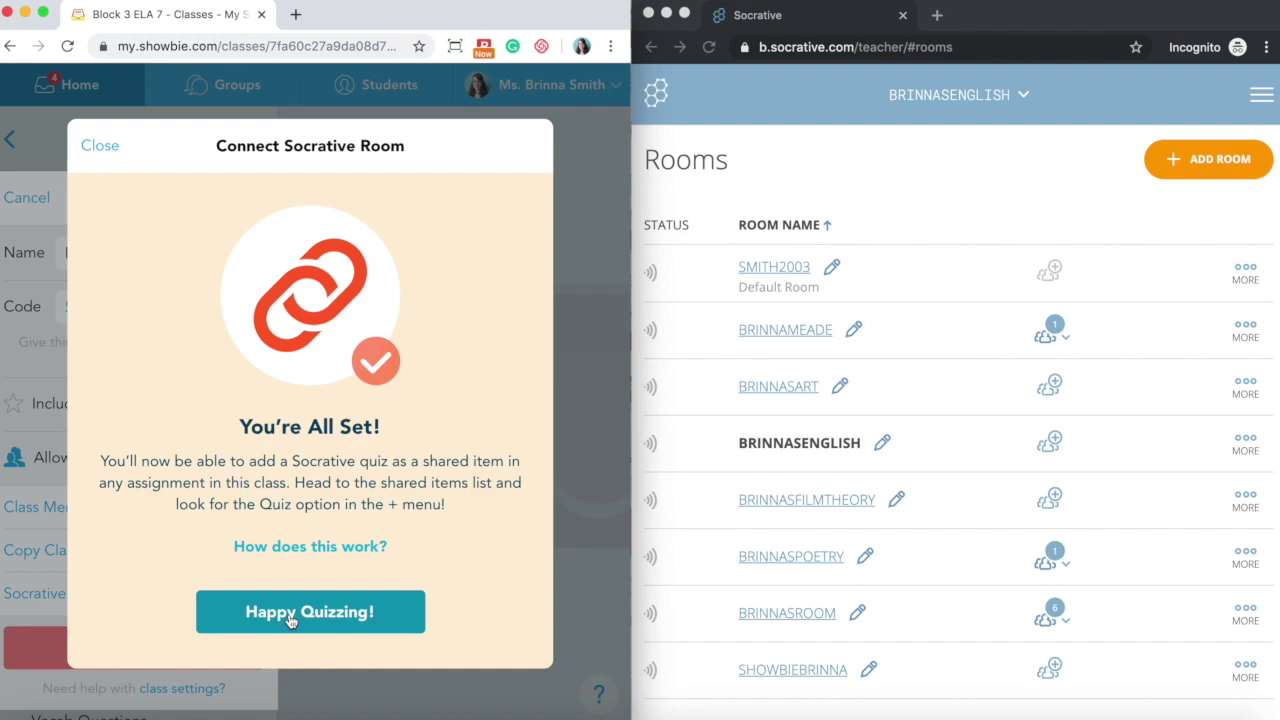
{"action": "left_click", "coordinate": [289, 616]}
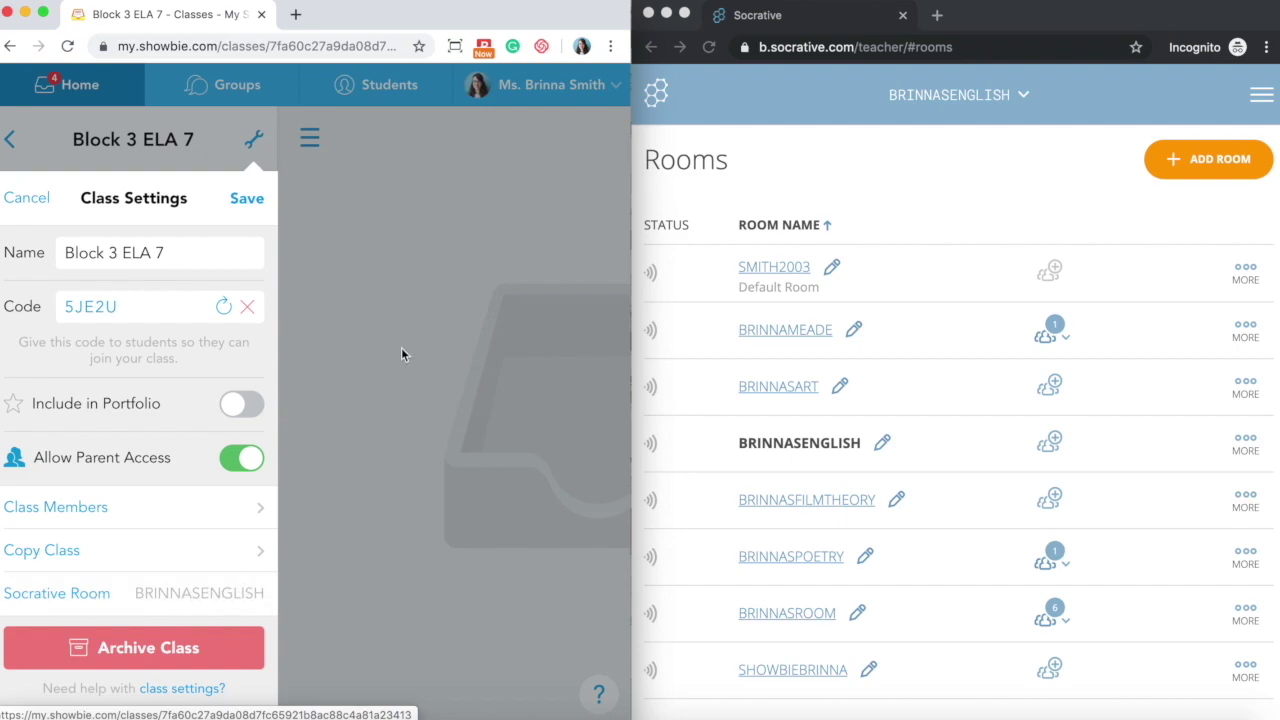
Step: Save the class settings and reload Socrative Rooms to see BRINNASENGLISH synced to Showbie
{"action": "left_click", "coordinate": [256, 200]}
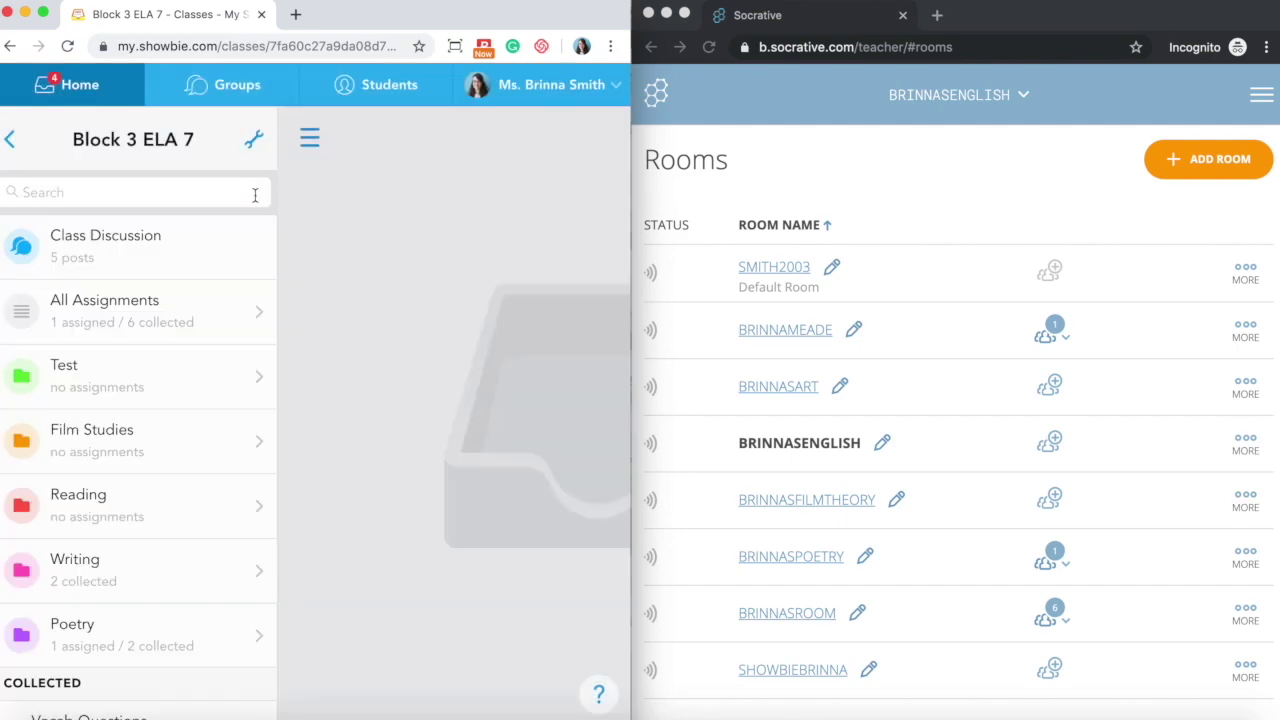
{"action": "left_click", "coordinate": [783, 163]}
{"action": "key", "text": "super+r"}
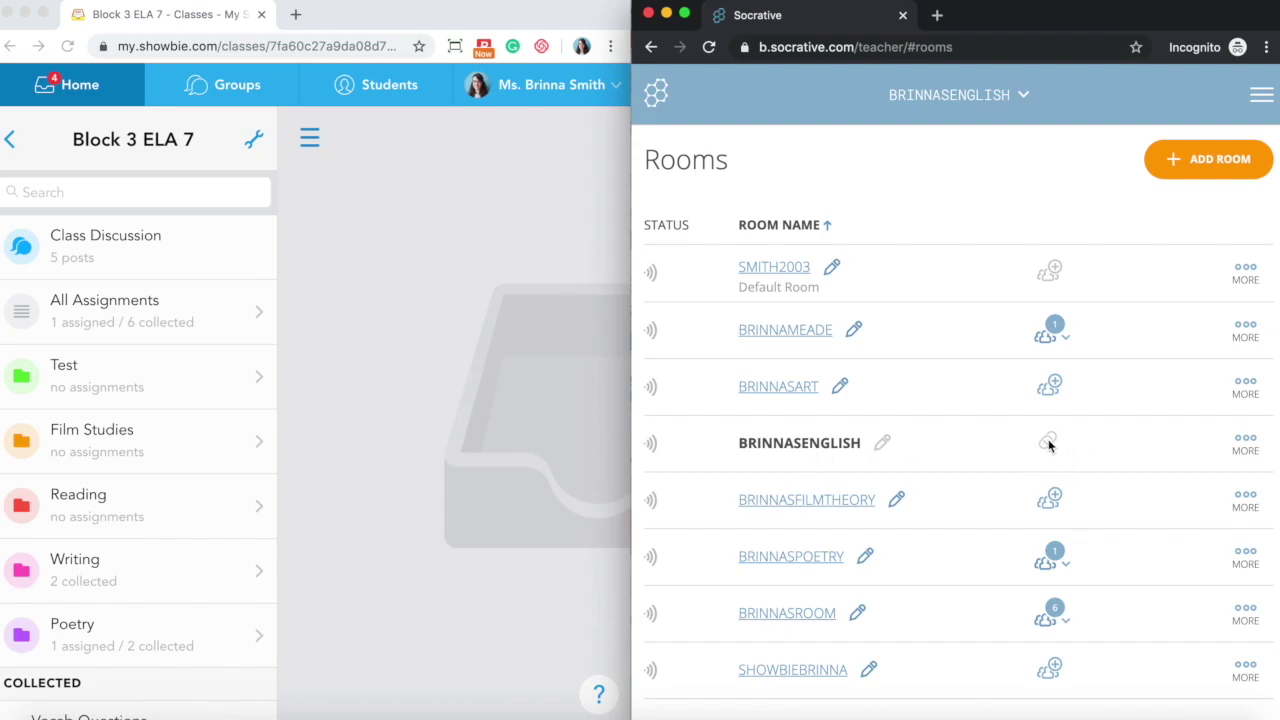
{"action": "mouse_move", "coordinate": [1049, 445]}
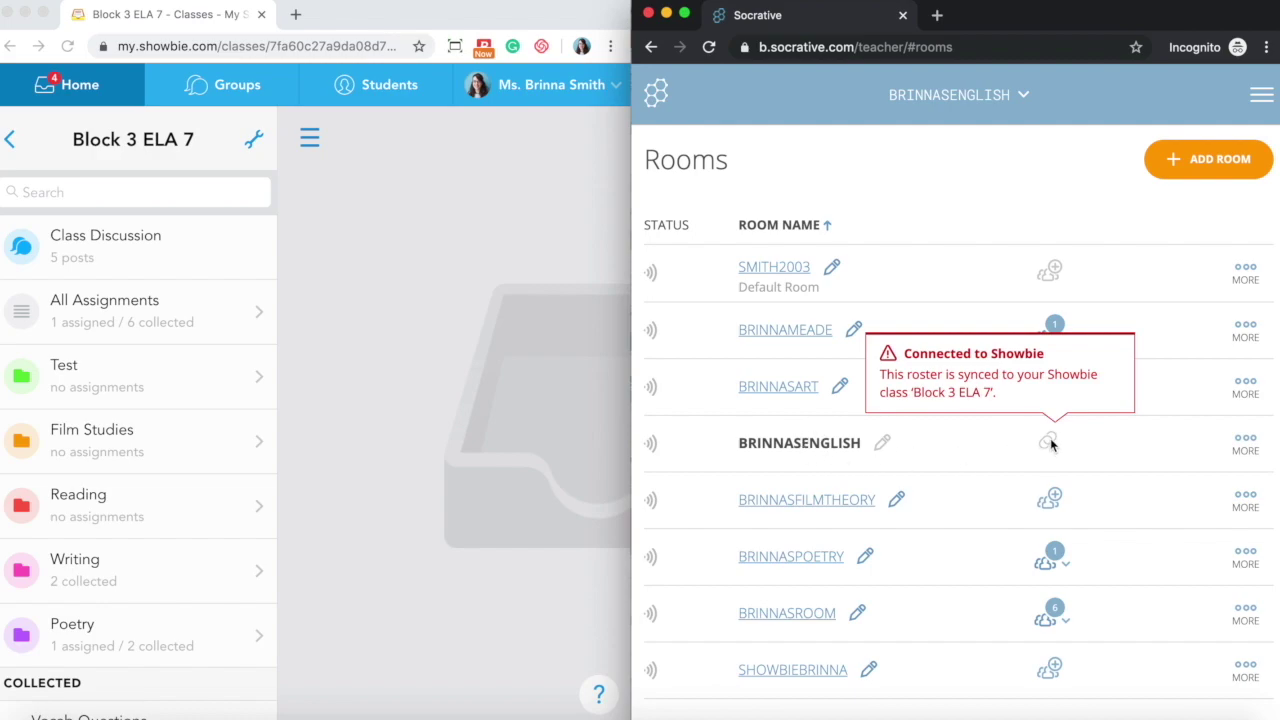
{"action": "left_click", "coordinate": [1049, 443]}
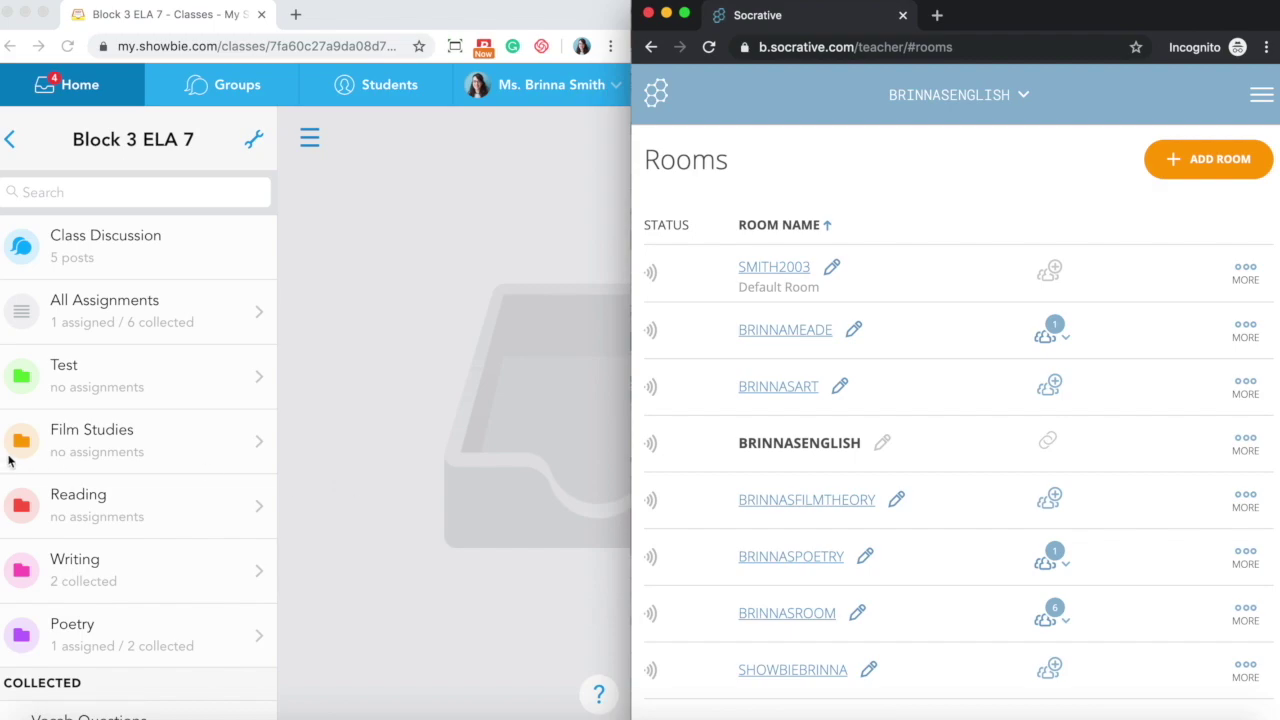
Step: Open the Poetry folder in Showbie
{"action": "scroll", "coordinate": [197, 520], "scroll_direction": "down", "scroll_amount": 1}
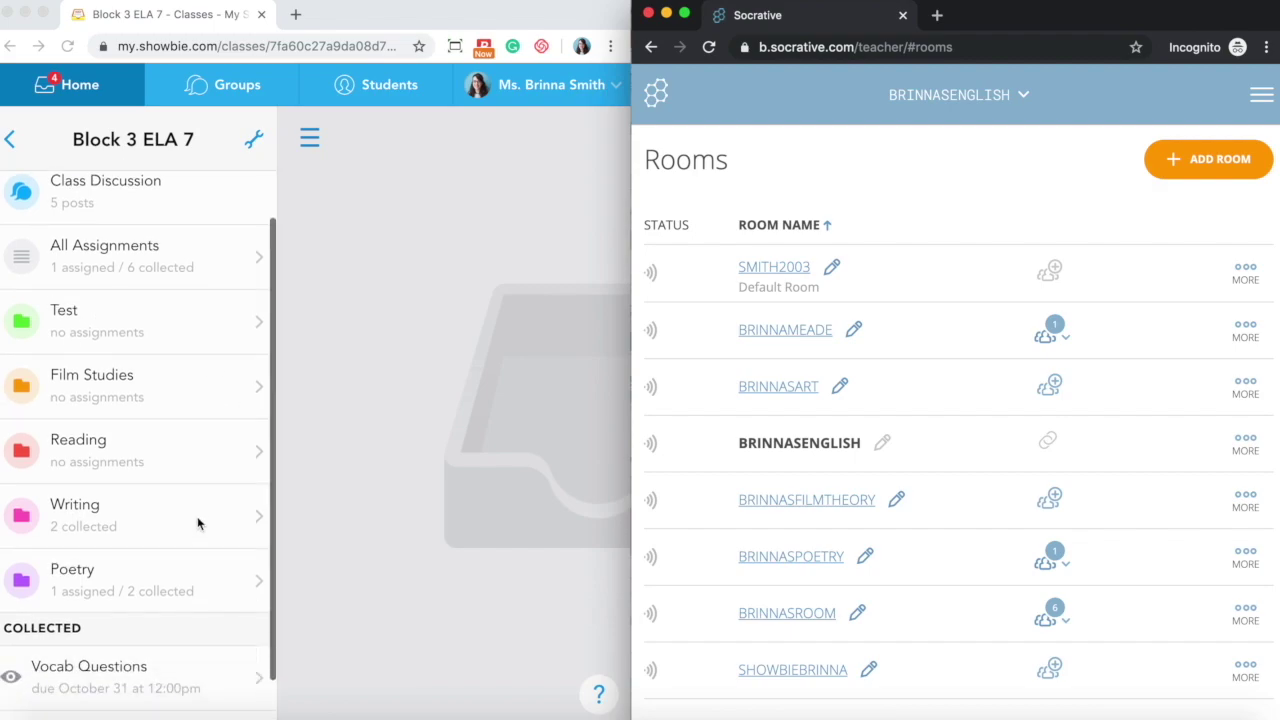
{"action": "left_click", "coordinate": [117, 566]}
{"action": "left_click", "coordinate": [110, 587]}
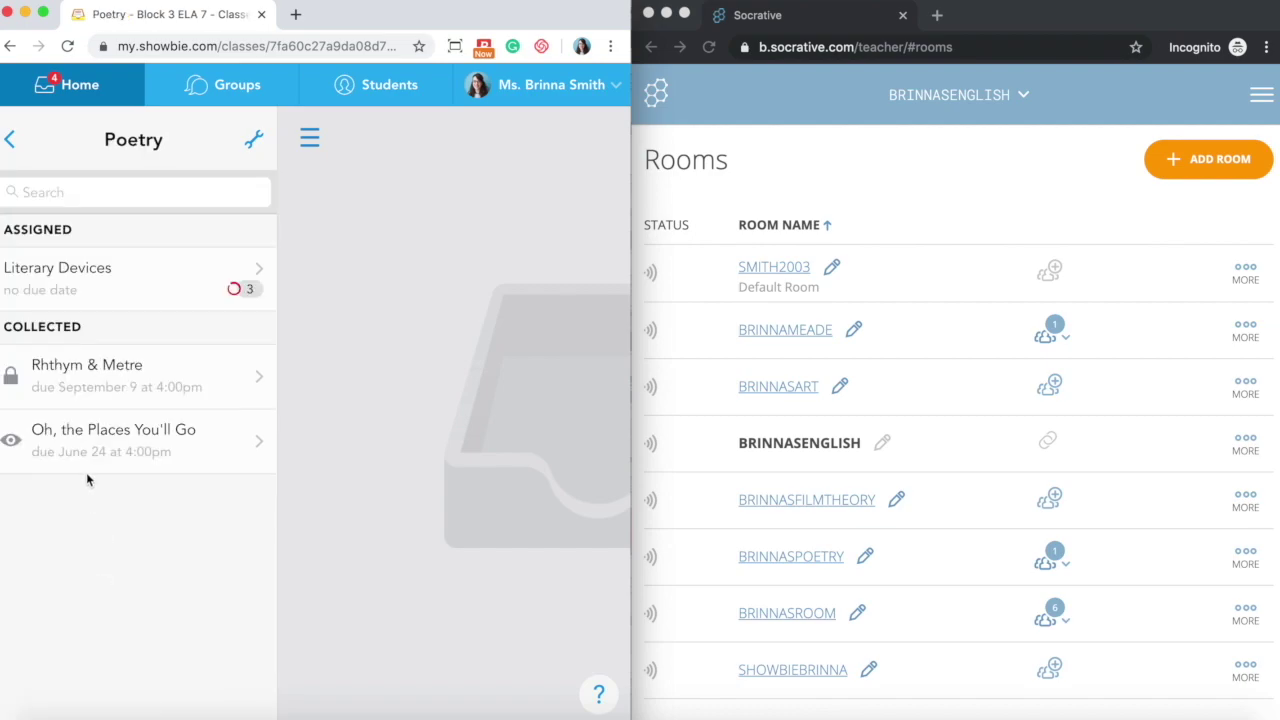
Step: In the Literary Devices assignment's Shared Items, add a new Socrative quiz
{"action": "left_click", "coordinate": [110, 275]}
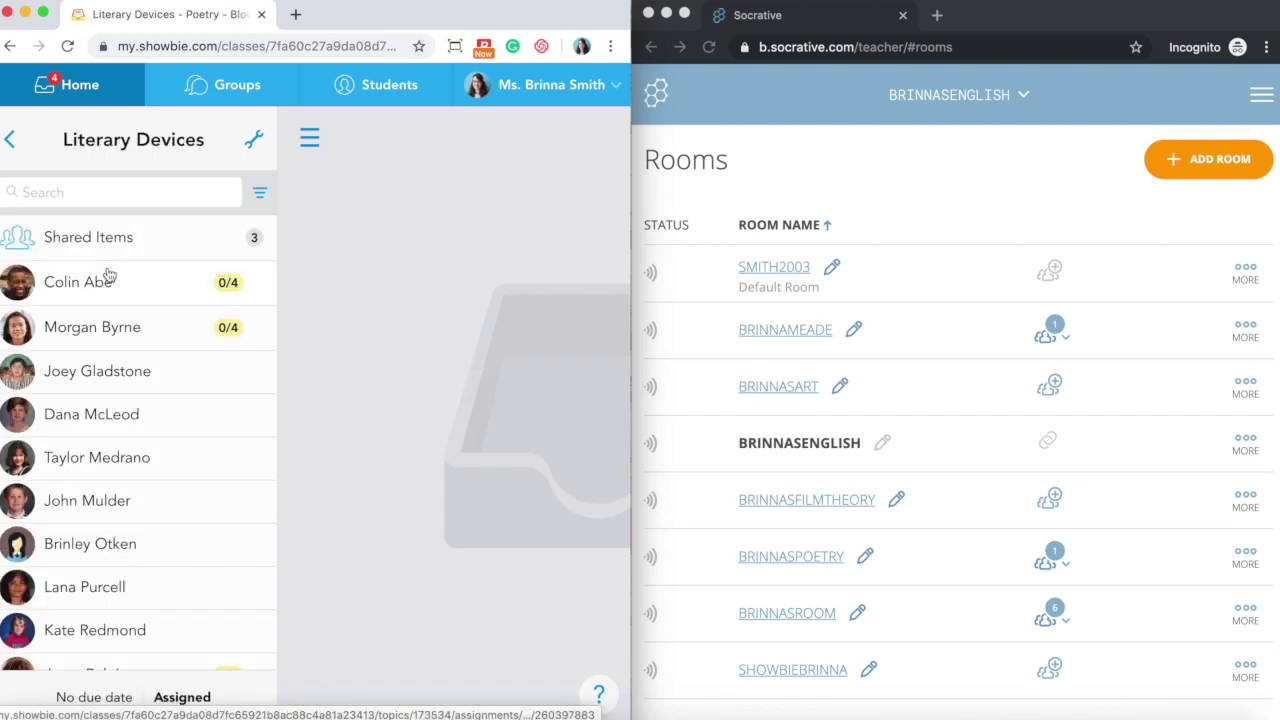
{"action": "left_click", "coordinate": [157, 247]}
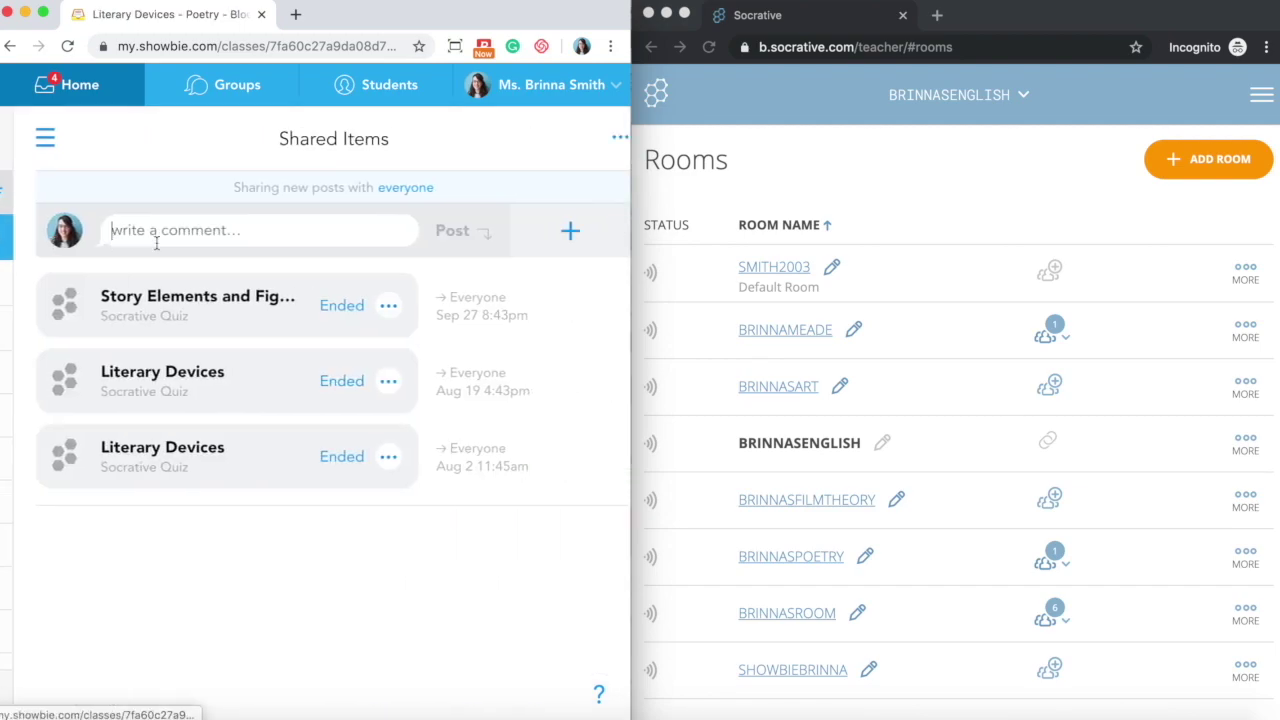
{"action": "left_click", "coordinate": [547, 231]}
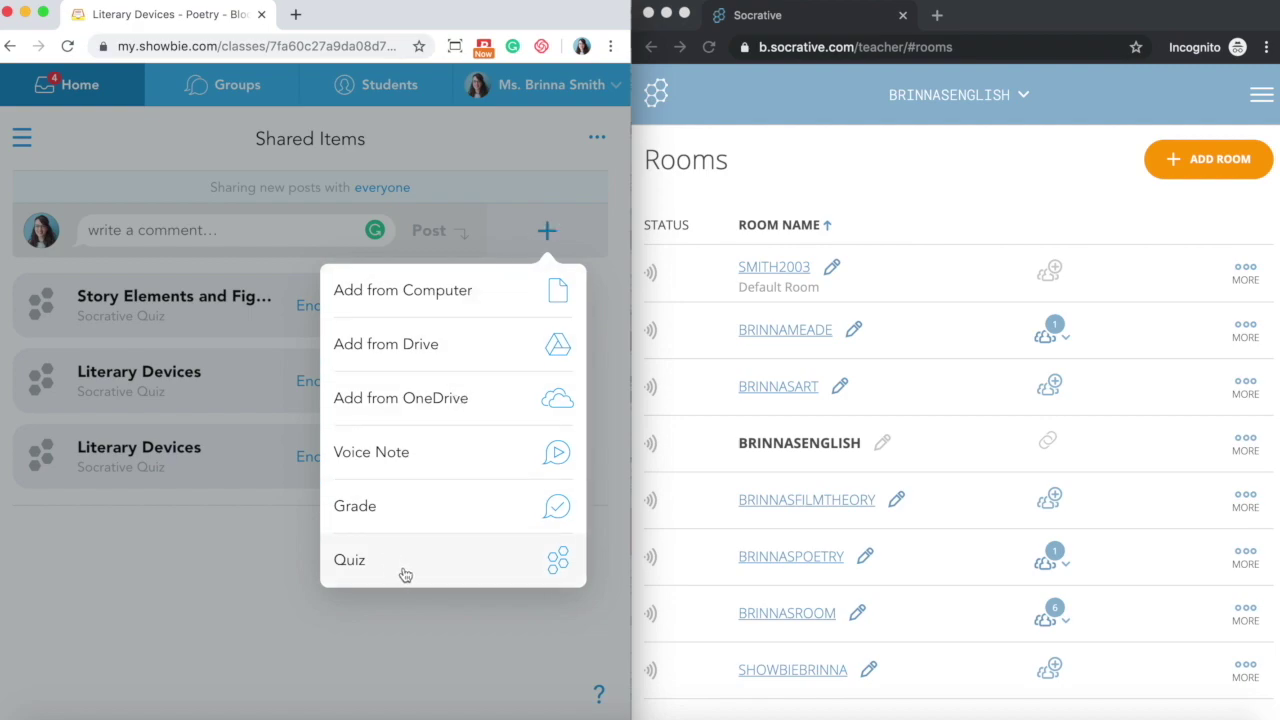
{"action": "left_click", "coordinate": [463, 566]}
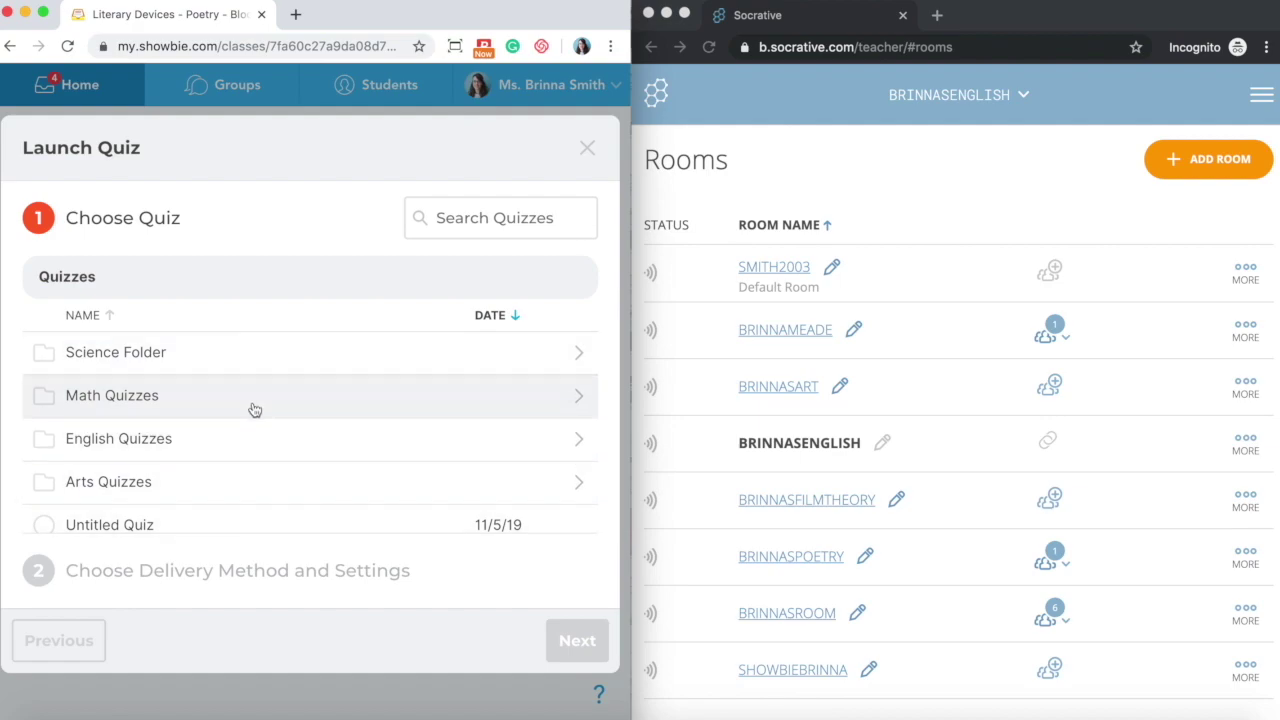
Step: Pick Art quiz from Arts Quizzes, choose Instant Feedback delivery, and start it
{"action": "scroll", "coordinate": [255, 410], "scroll_direction": "down", "scroll_amount": 2}
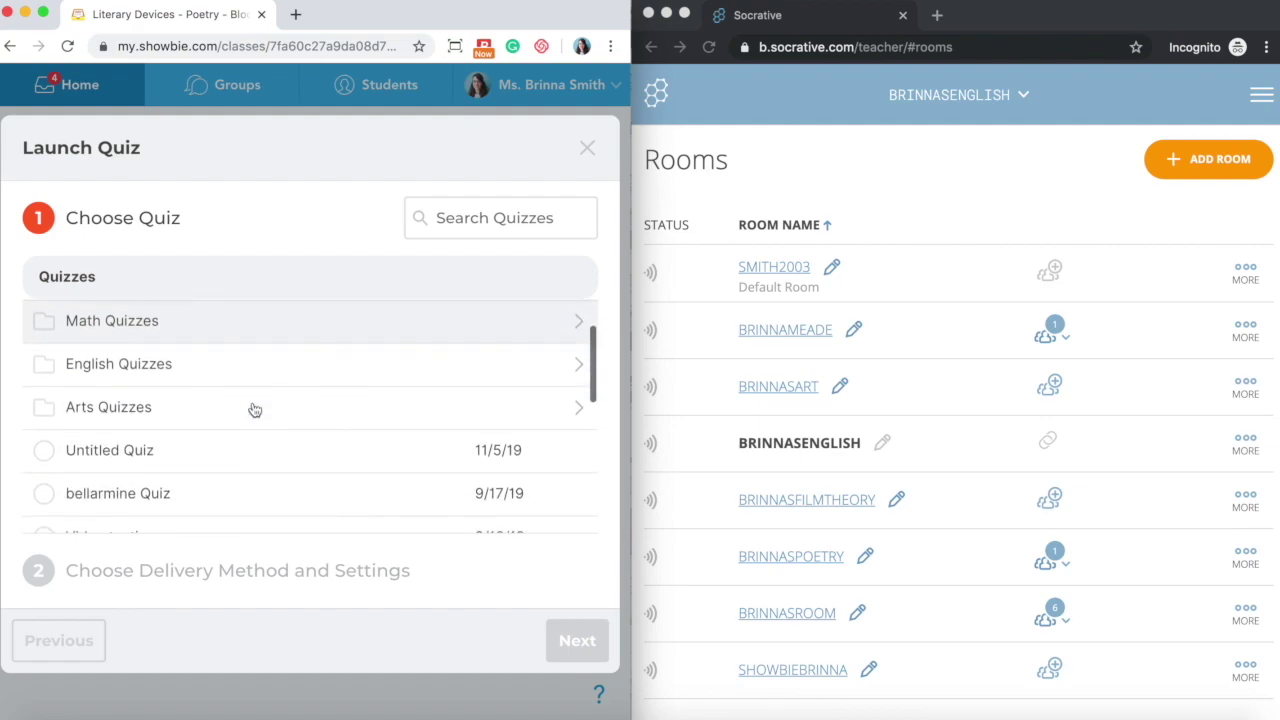
{"action": "scroll", "coordinate": [255, 410], "scroll_direction": "up", "scroll_amount": 2}
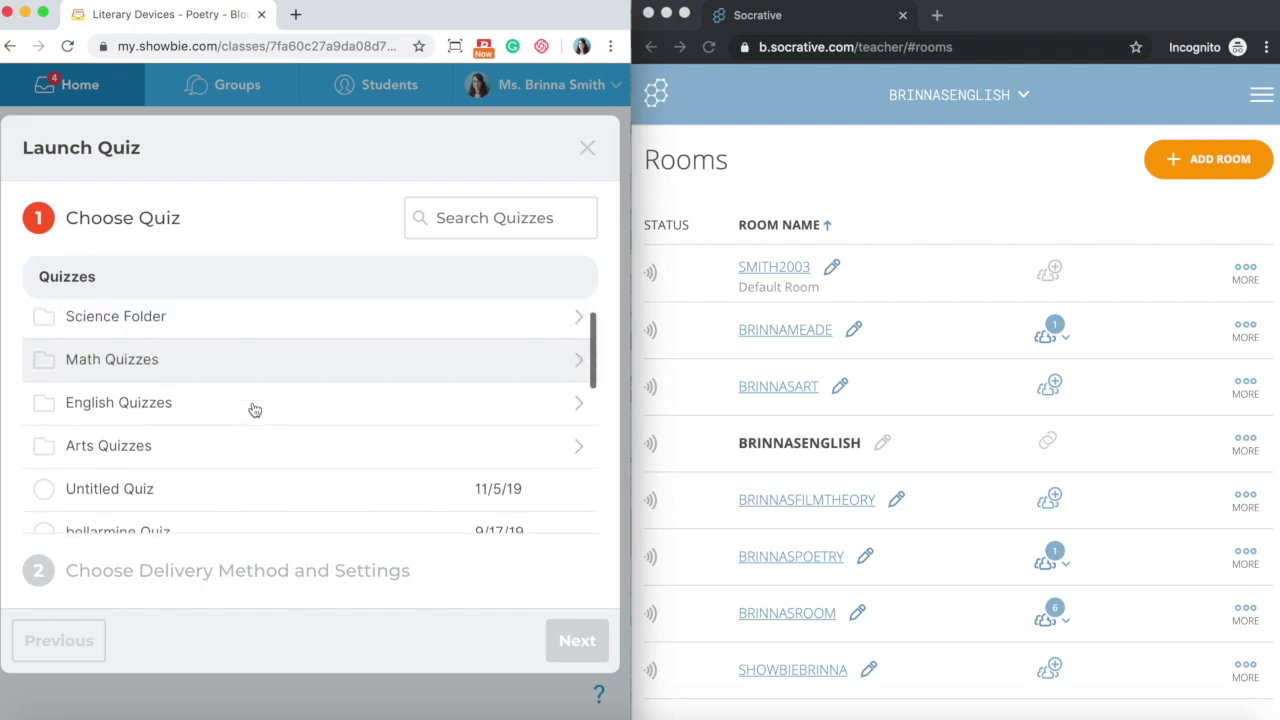
{"action": "left_click", "coordinate": [211, 437]}
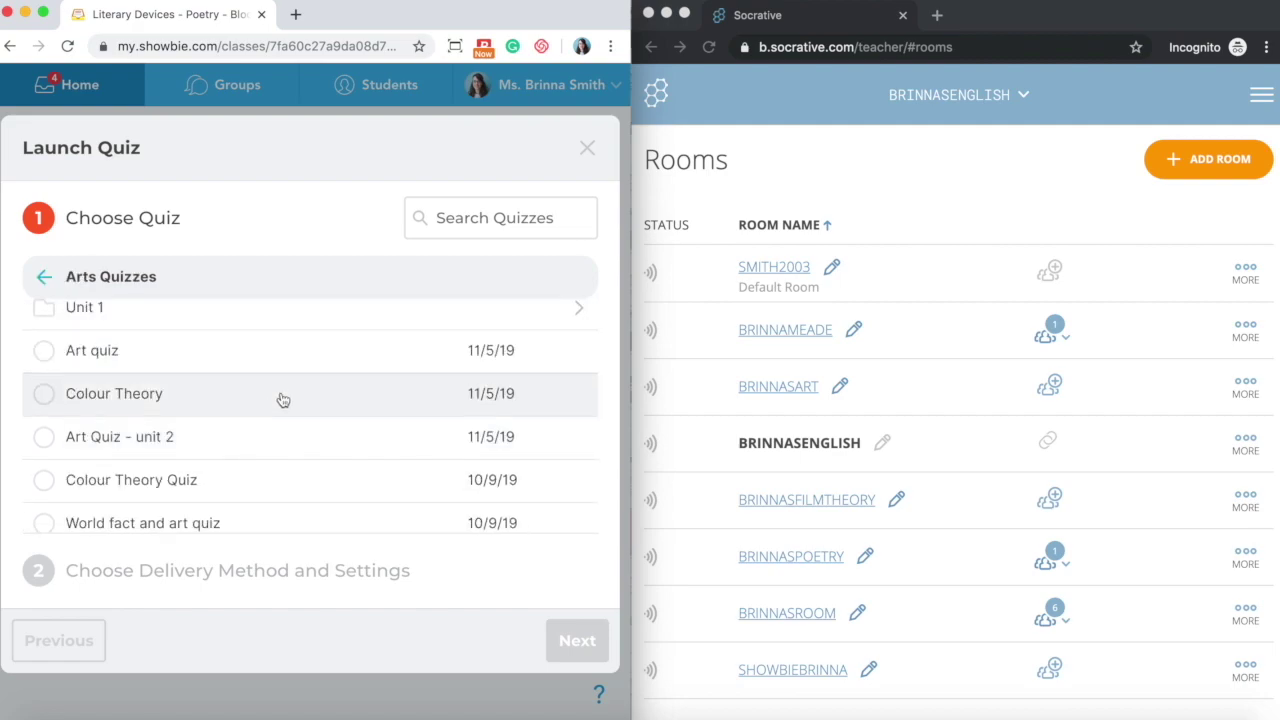
{"action": "scroll", "coordinate": [283, 400], "scroll_direction": "up", "scroll_amount": 1}
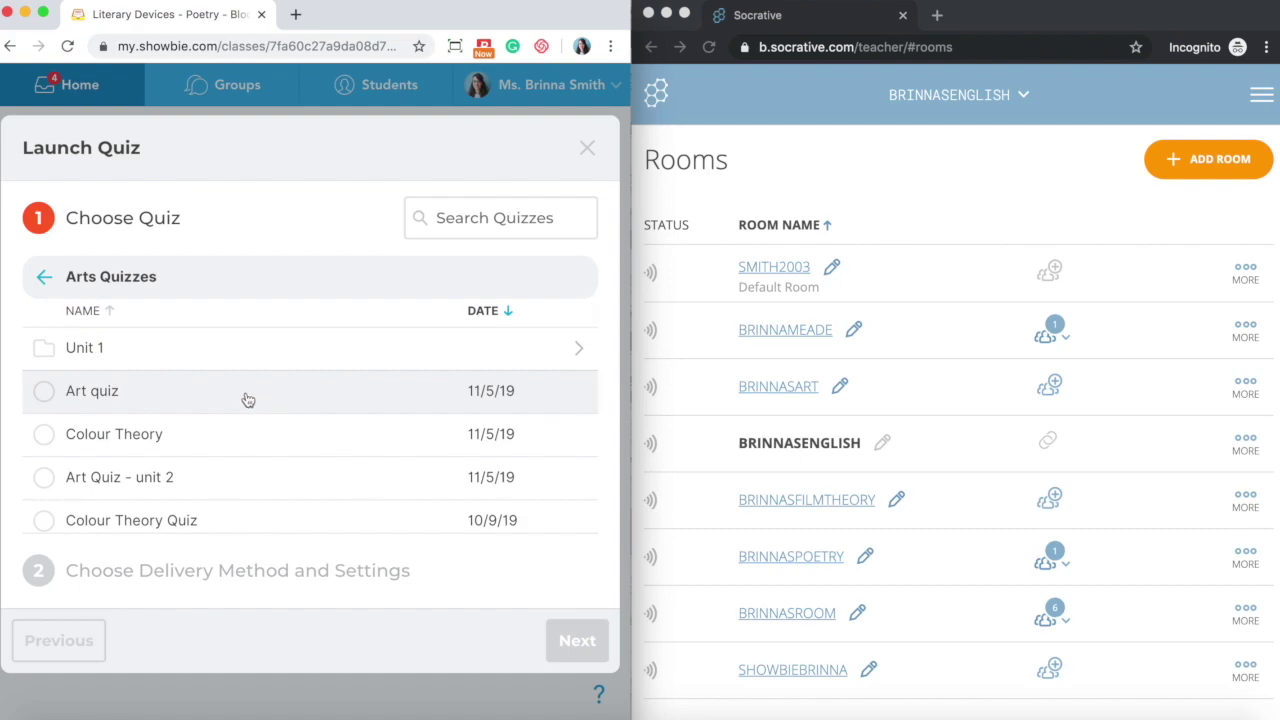
{"action": "left_click", "coordinate": [248, 398]}
{"action": "left_click", "coordinate": [563, 640]}
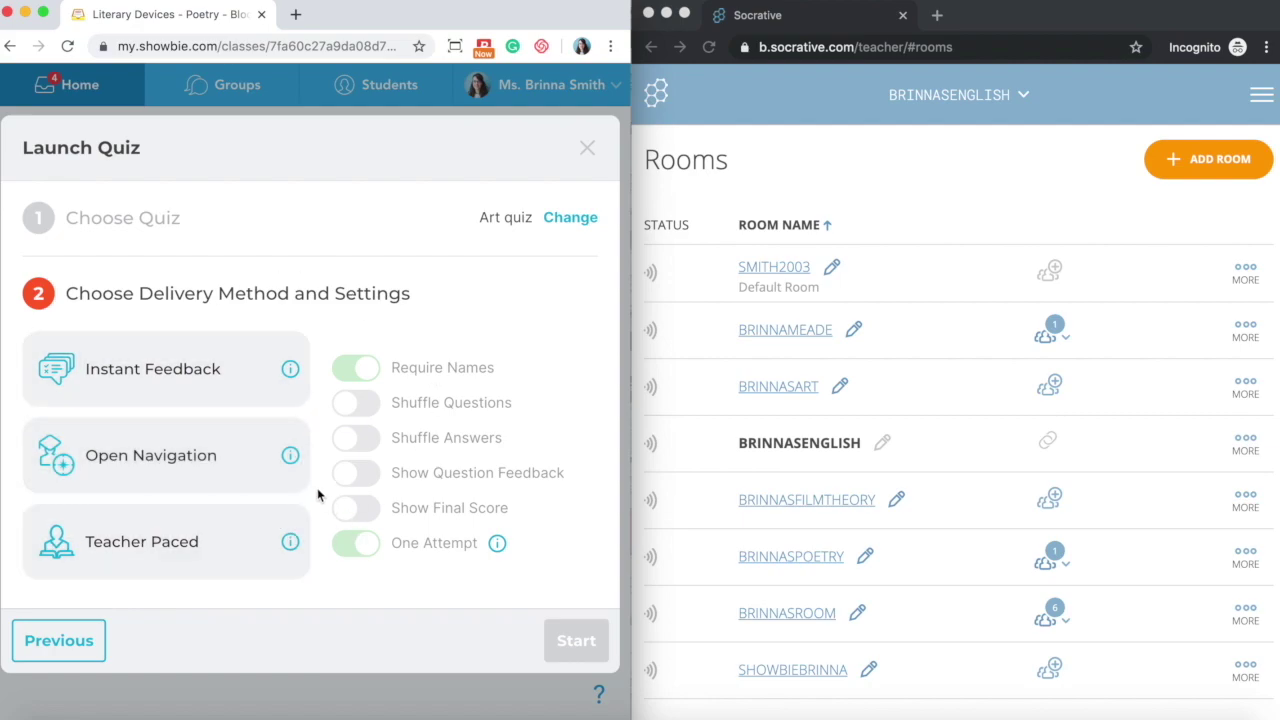
{"action": "left_click", "coordinate": [153, 379]}
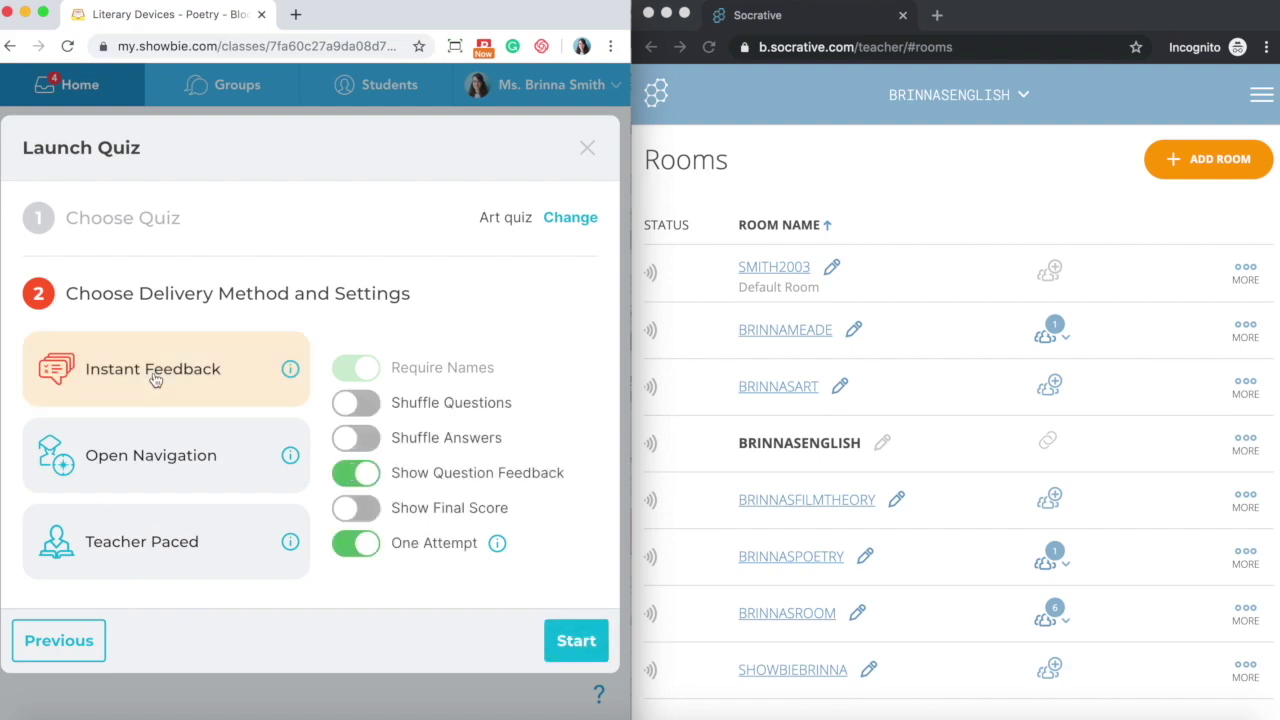
{"action": "left_click", "coordinate": [577, 645]}
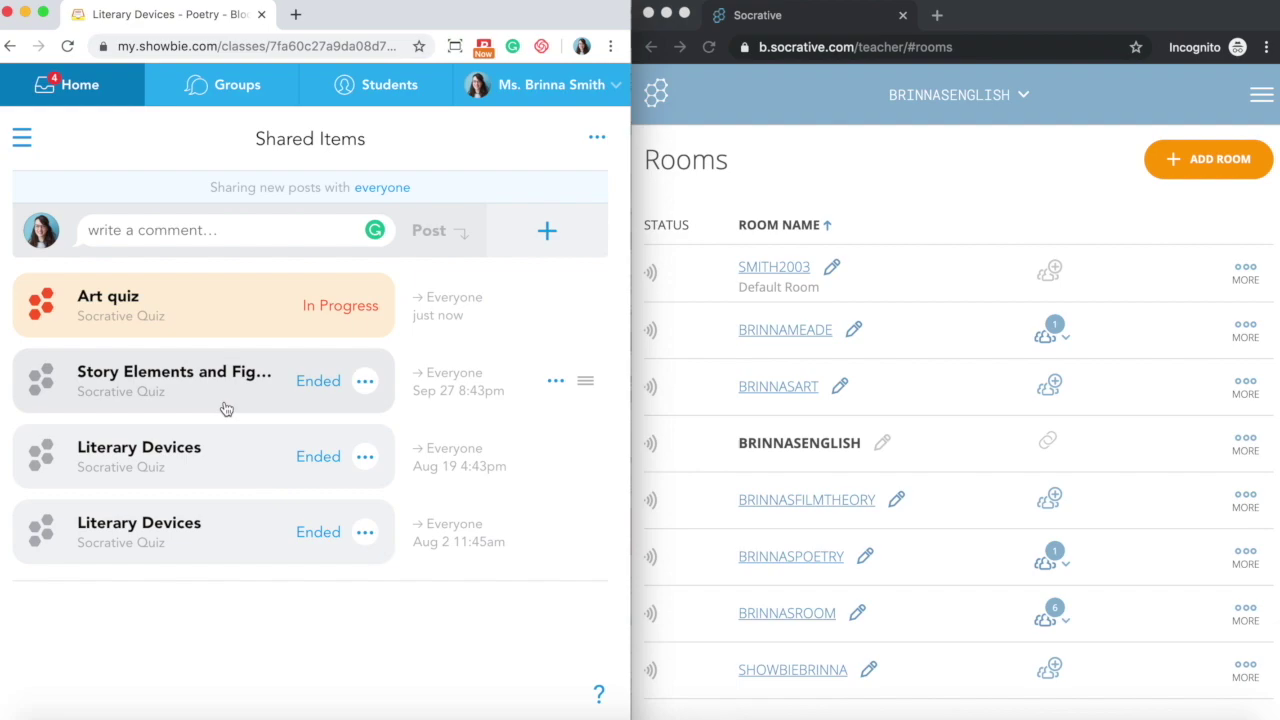
Step: View results of the ended Story Elements and Figurative Language Review quiz
{"action": "left_click", "coordinate": [365, 385]}
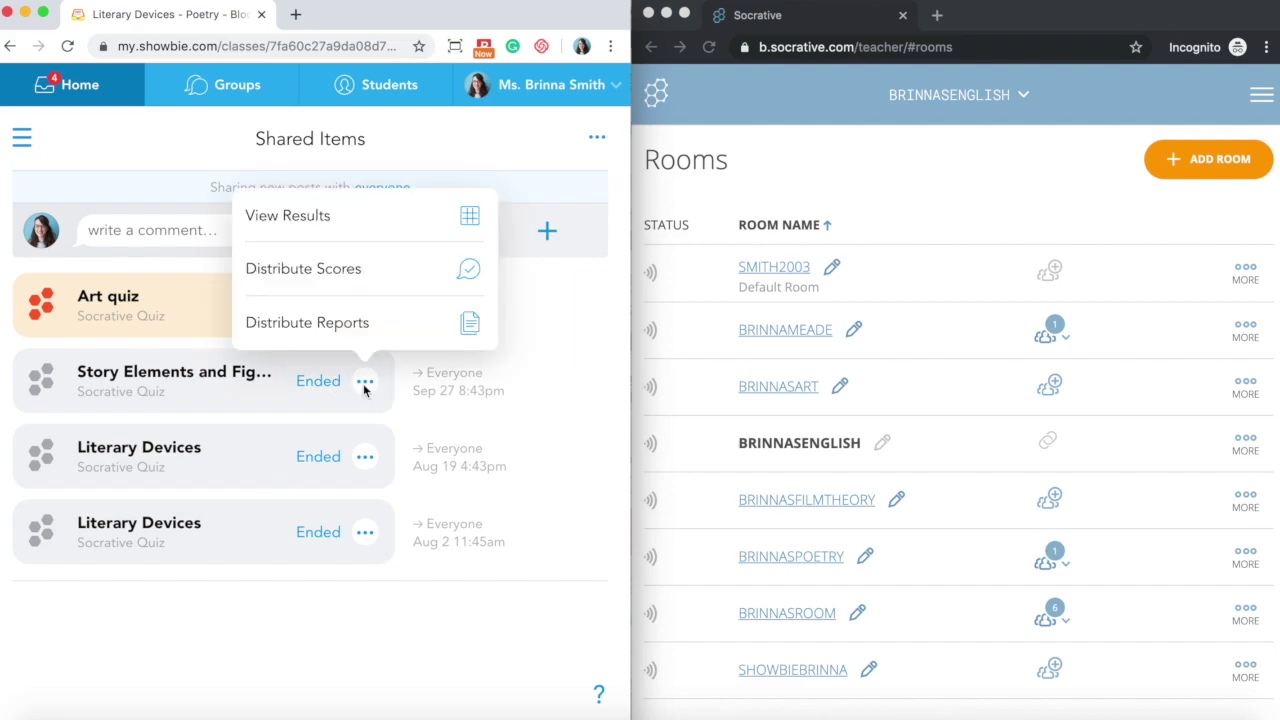
{"action": "left_click", "coordinate": [352, 226]}
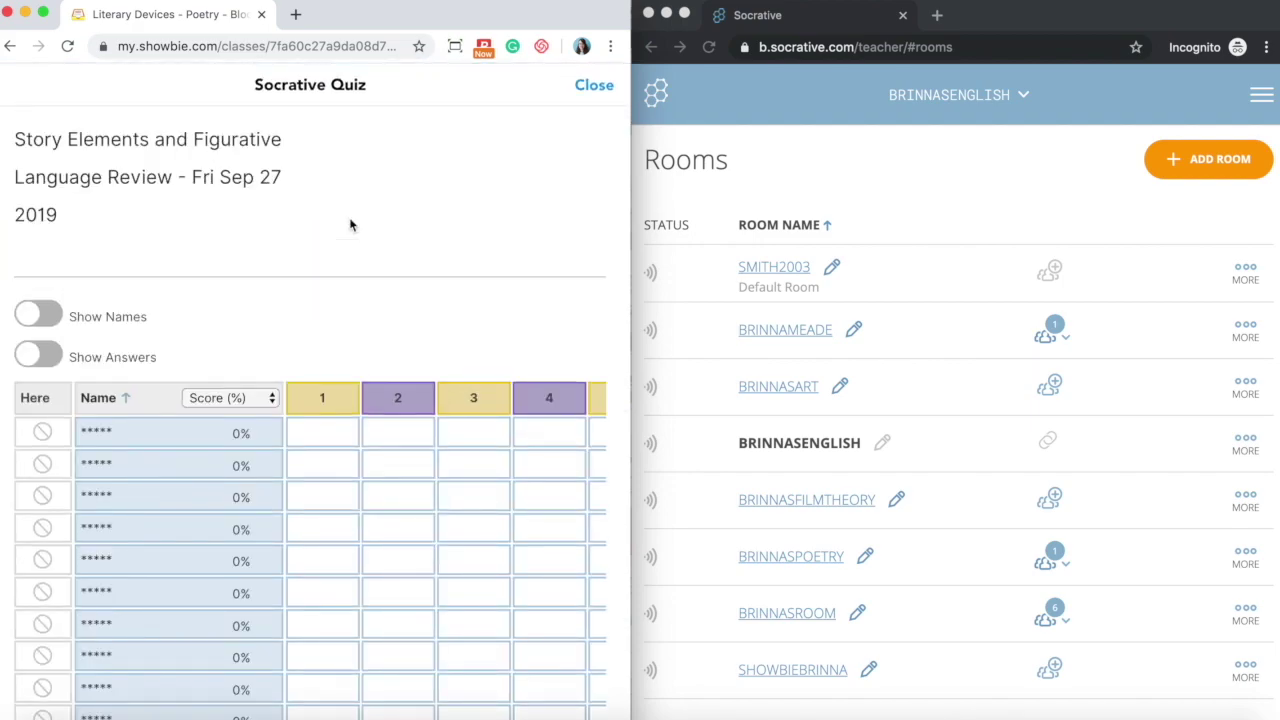
Step: Turn on Show Answers and Show Names, review the score table, then close the results
{"action": "scroll", "coordinate": [349, 300], "scroll_direction": "down", "scroll_amount": 3}
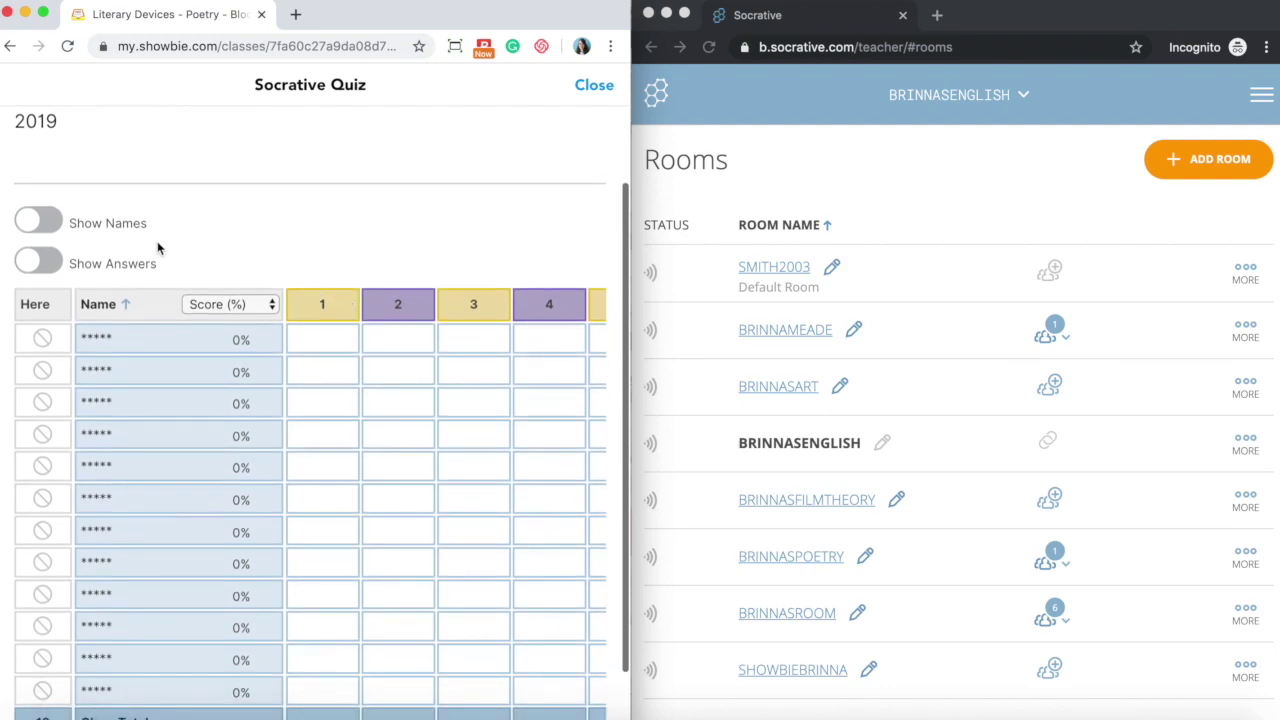
{"action": "left_click", "coordinate": [40, 260]}
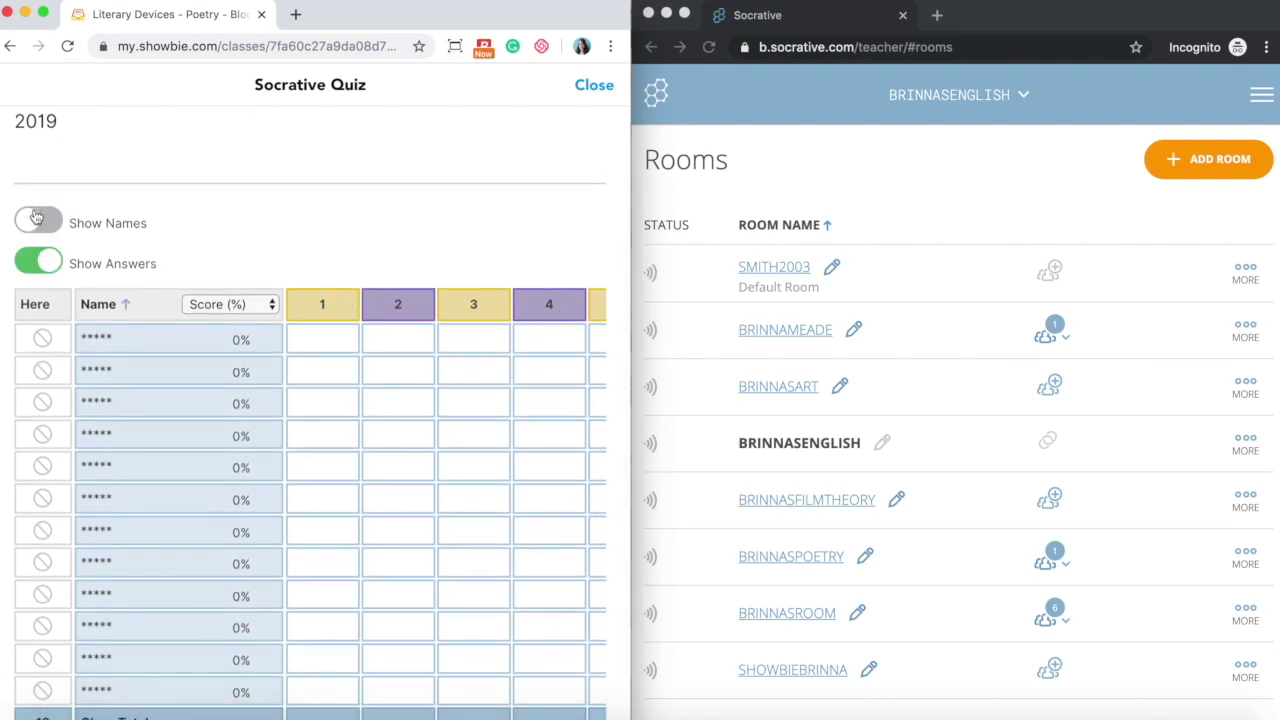
{"action": "left_click", "coordinate": [31, 224]}
{"action": "scroll", "coordinate": [320, 246], "scroll_direction": "down", "scroll_amount": 2}
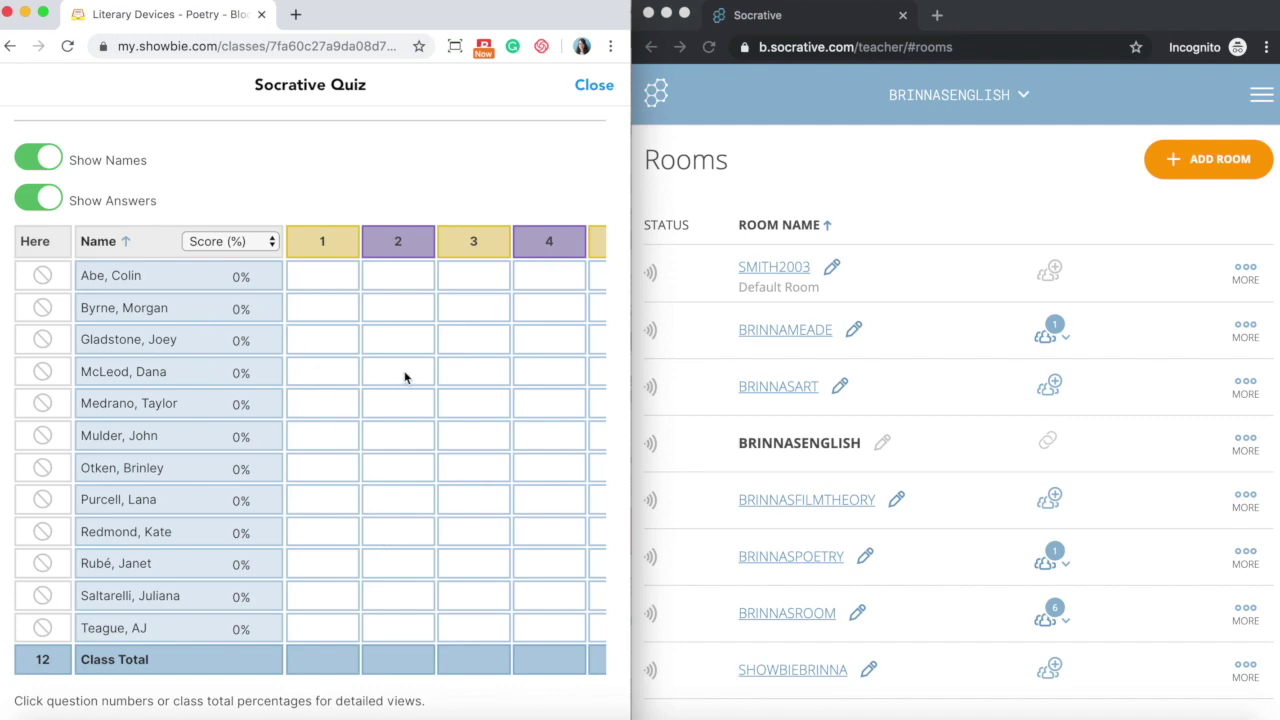
{"action": "scroll", "coordinate": [405, 377], "scroll_direction": "right", "scroll_amount": 5}
{"action": "scroll", "coordinate": [405, 377], "scroll_direction": "left", "scroll_amount": 5}
{"action": "scroll", "coordinate": [408, 300], "scroll_direction": "up", "scroll_amount": 3}
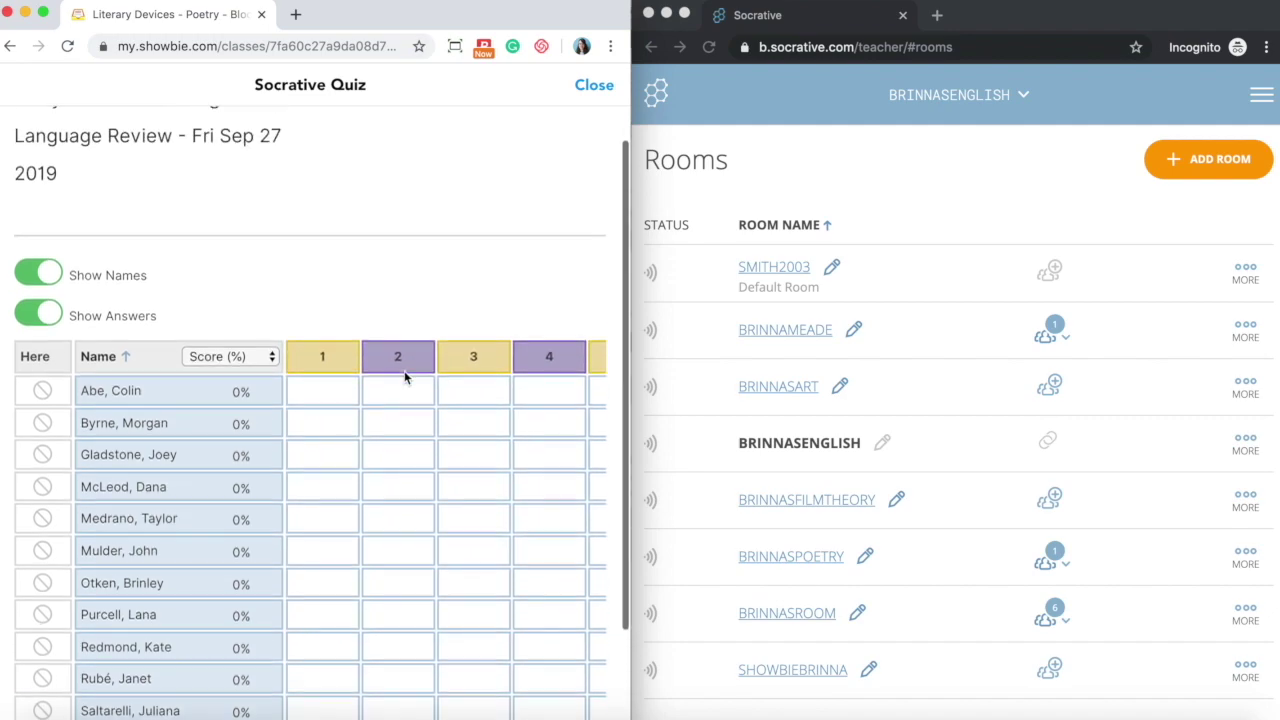
{"action": "left_click", "coordinate": [592, 88]}
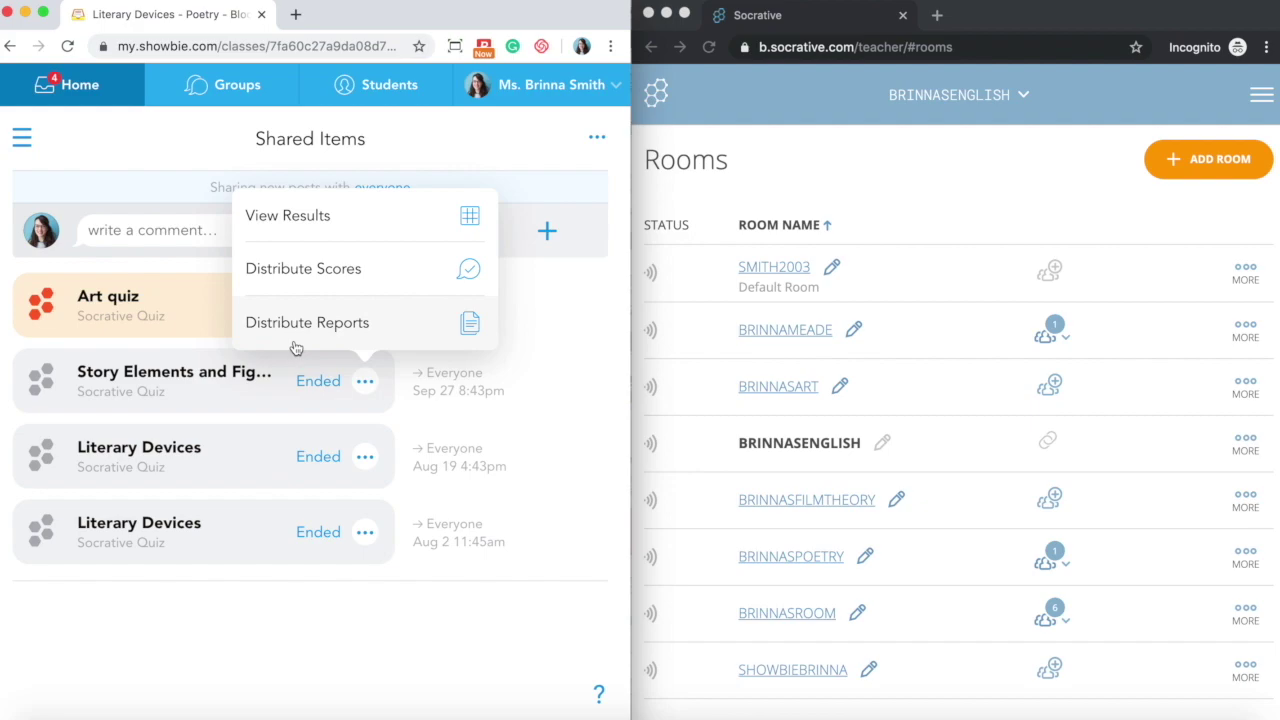
Step: Dismiss the Story Elements quiz options and open the live Art quiz results
{"action": "left_click", "coordinate": [588, 316]}
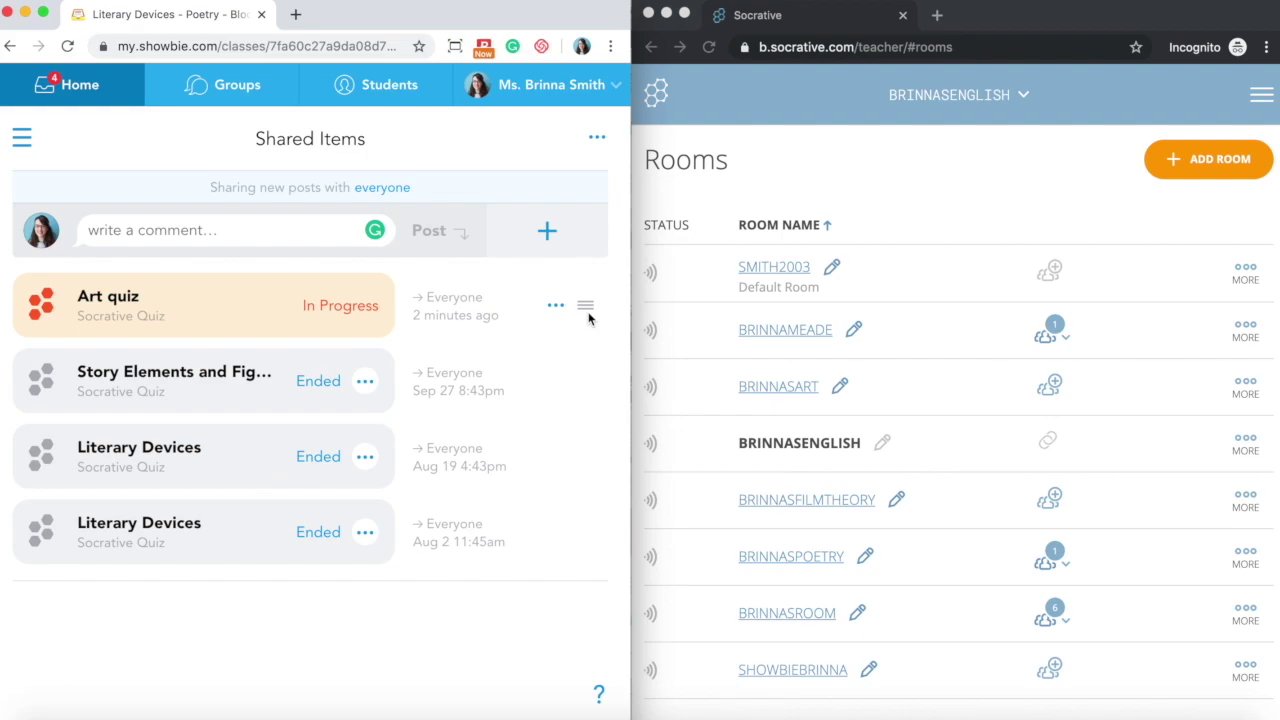
{"action": "left_click", "coordinate": [335, 311]}
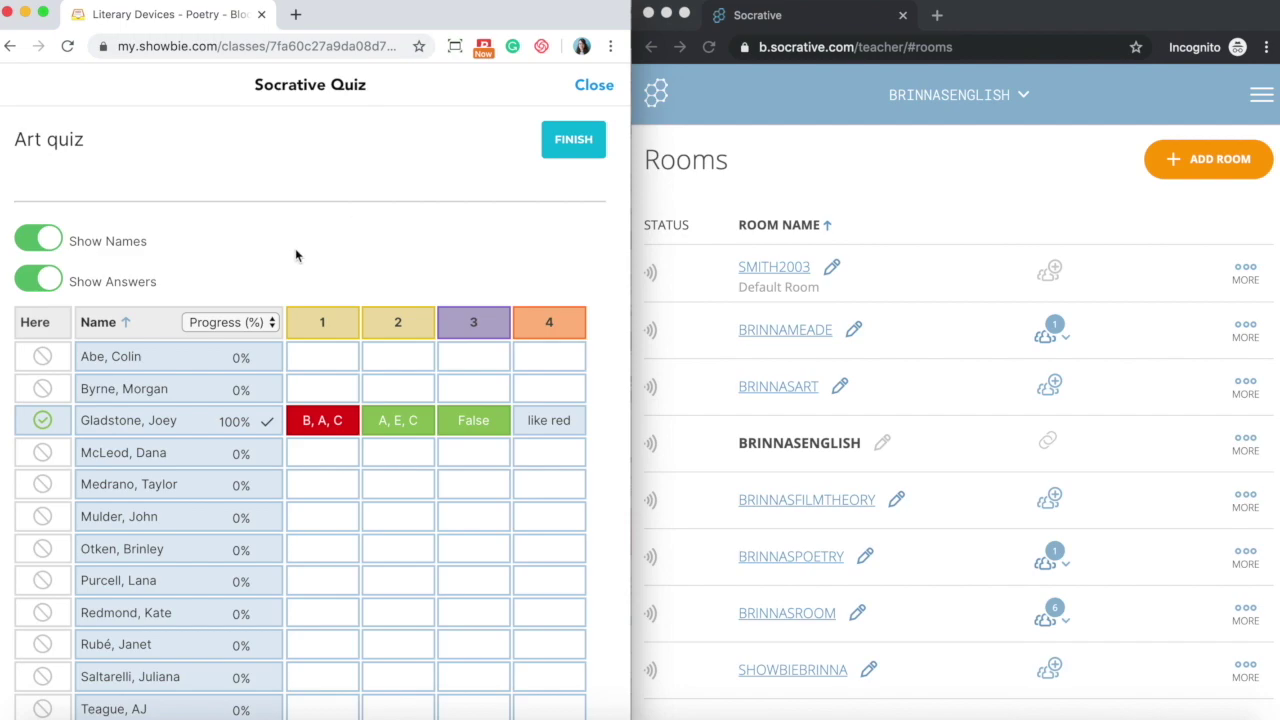
Step: Finish the Art quiz from its live results
{"action": "scroll", "coordinate": [296, 255], "scroll_direction": "down", "scroll_amount": 1}
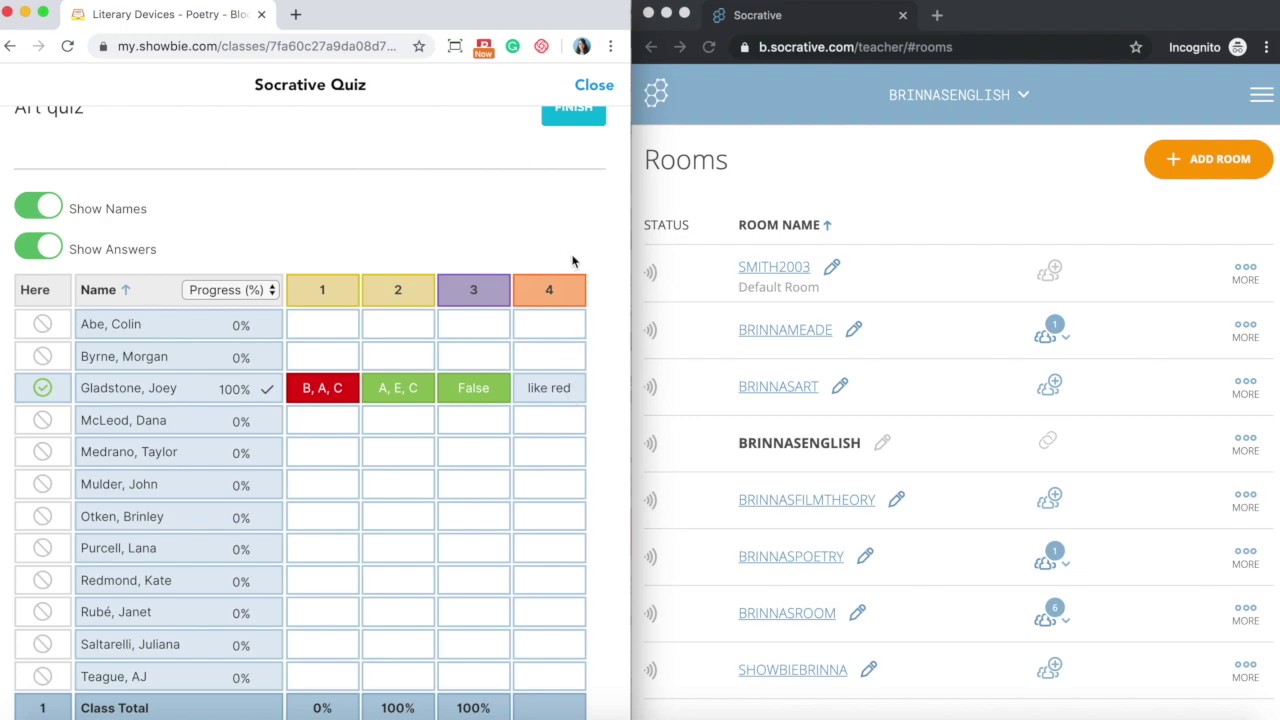
{"action": "scroll", "coordinate": [571, 257], "scroll_direction": "up", "scroll_amount": 1}
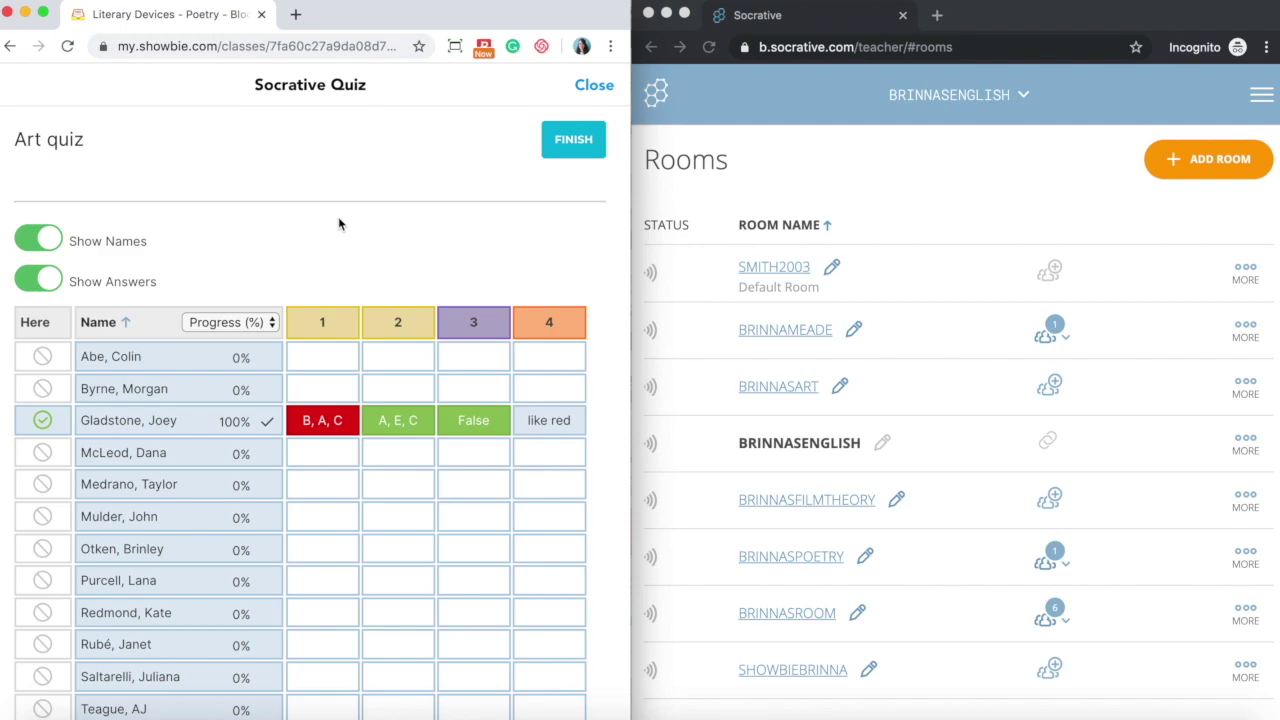
{"action": "left_click", "coordinate": [567, 145]}
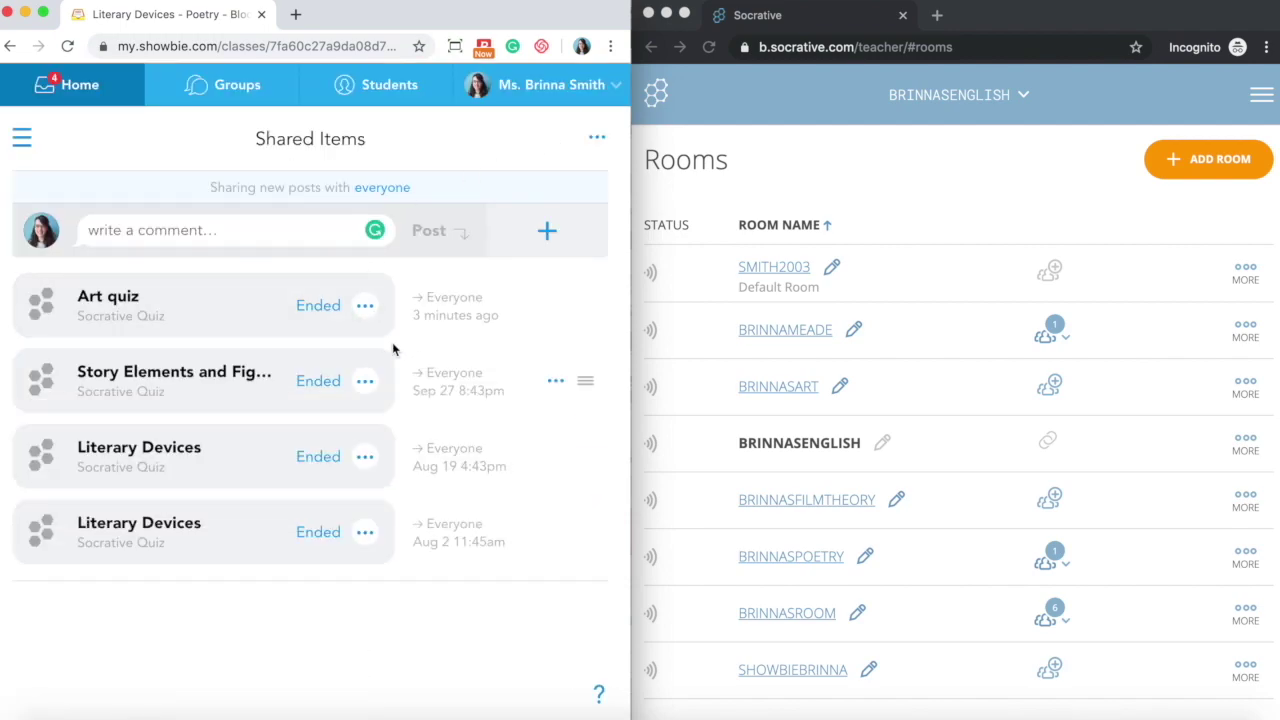
Step: Reopen the ended Art quiz results with answers and names shown, then close them
{"action": "left_click", "coordinate": [357, 331]}
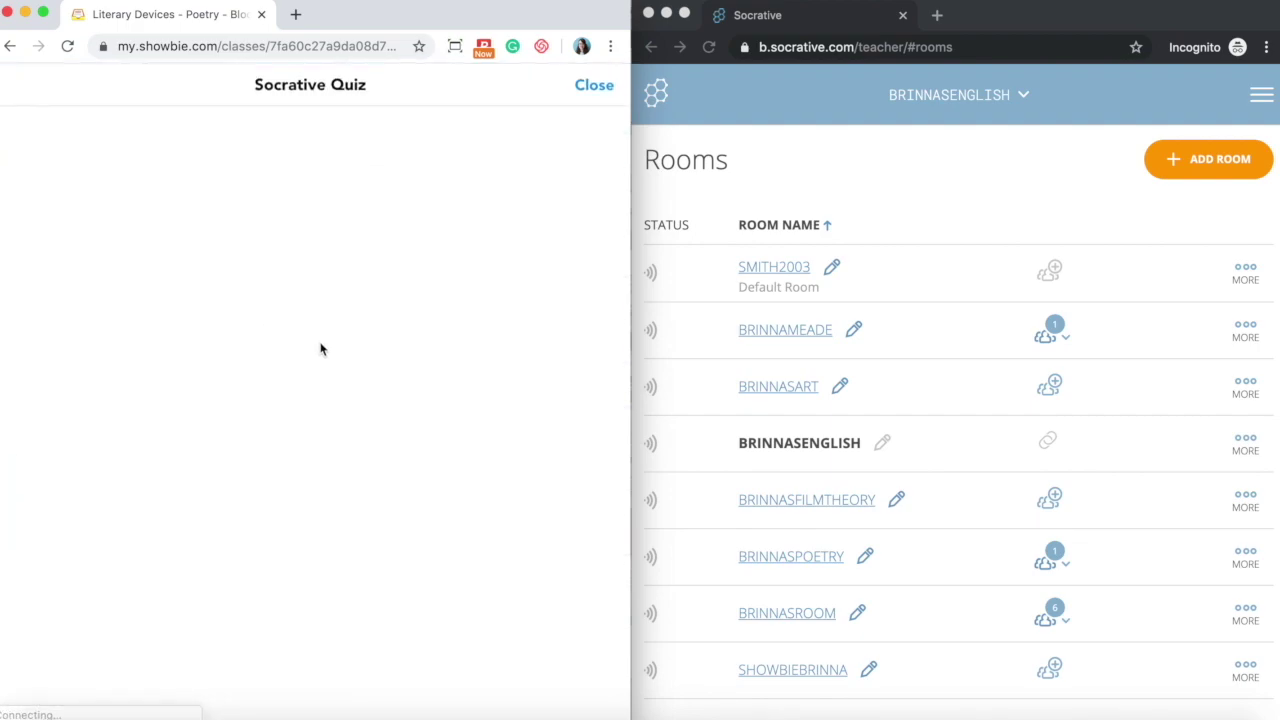
{"action": "scroll", "coordinate": [320, 348], "scroll_direction": "down", "scroll_amount": 2}
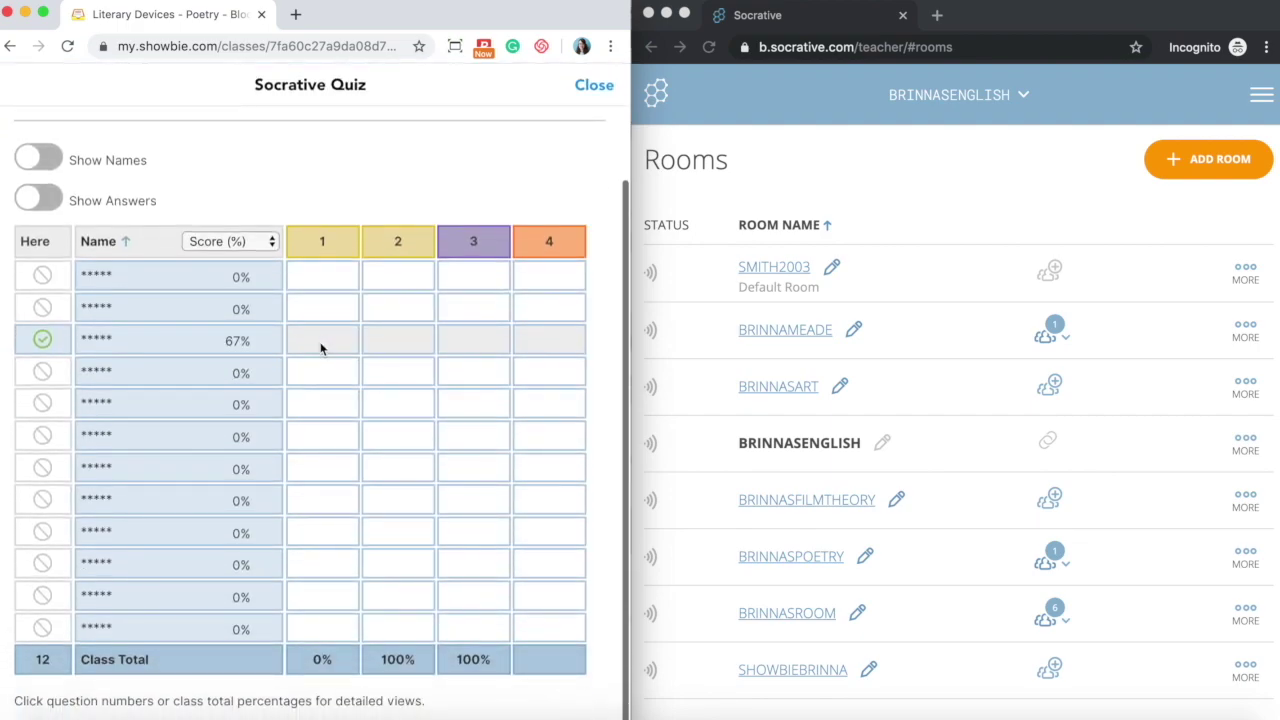
{"action": "left_click", "coordinate": [37, 200]}
{"action": "left_click", "coordinate": [38, 158]}
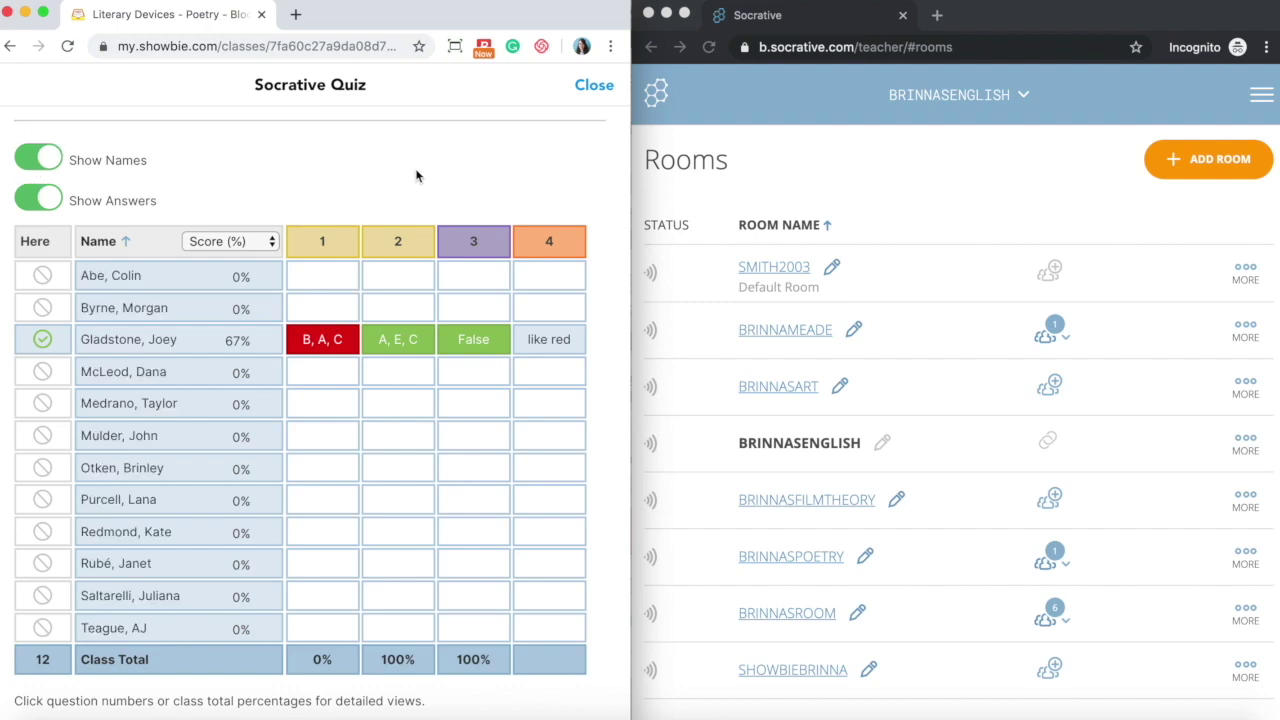
{"action": "left_click", "coordinate": [589, 87]}
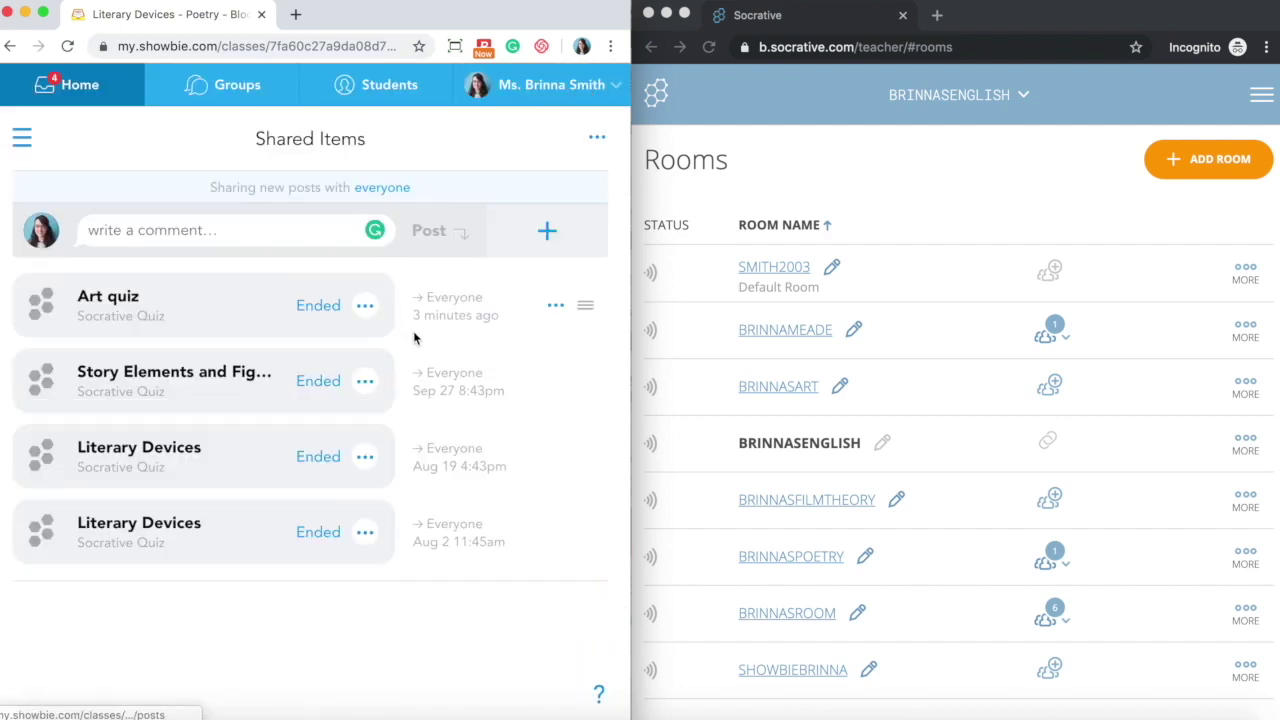
Step: Distribute the Art quiz scores to all students, replacing their existing grades
{"action": "left_click", "coordinate": [366, 312]}
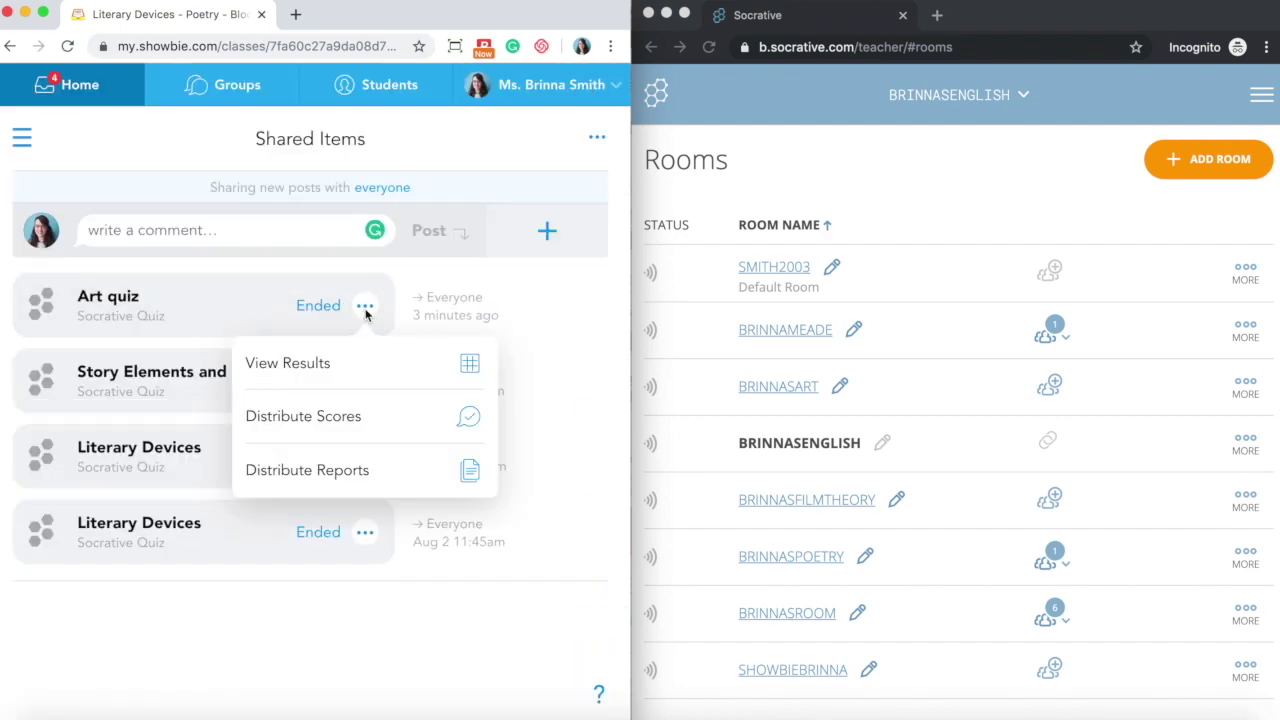
{"action": "left_click", "coordinate": [368, 420]}
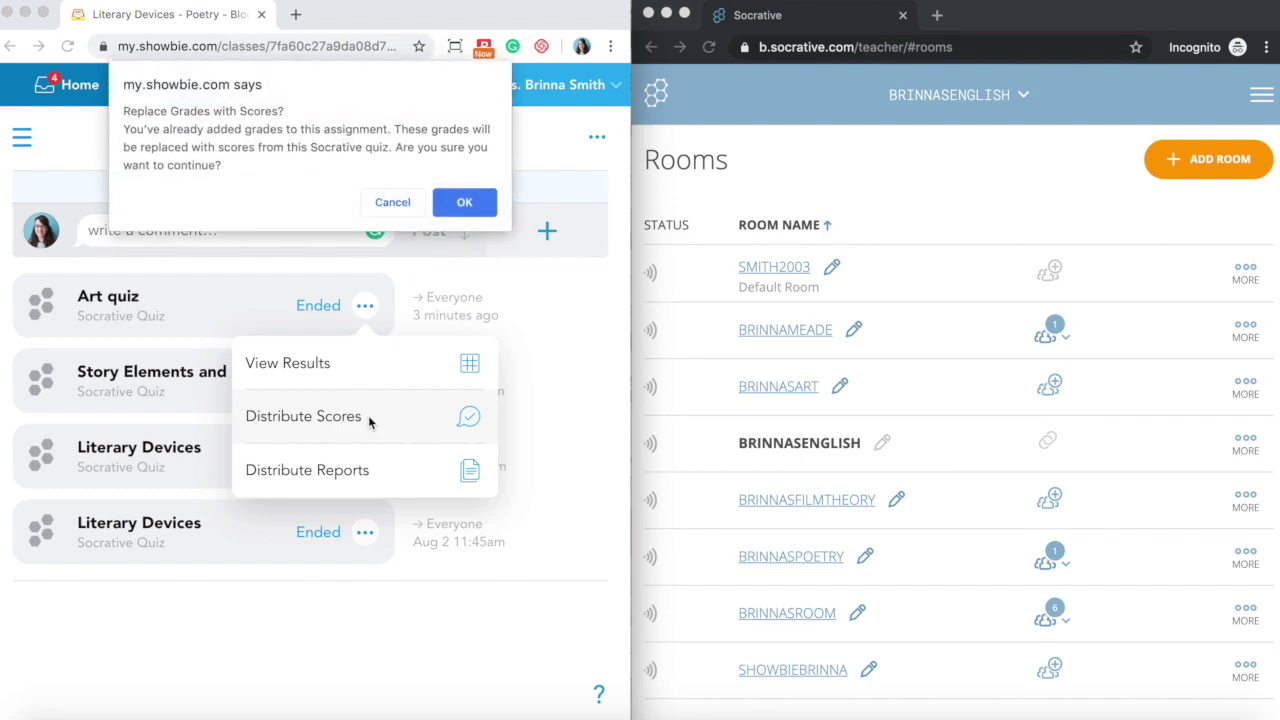
{"action": "left_click", "coordinate": [463, 204]}
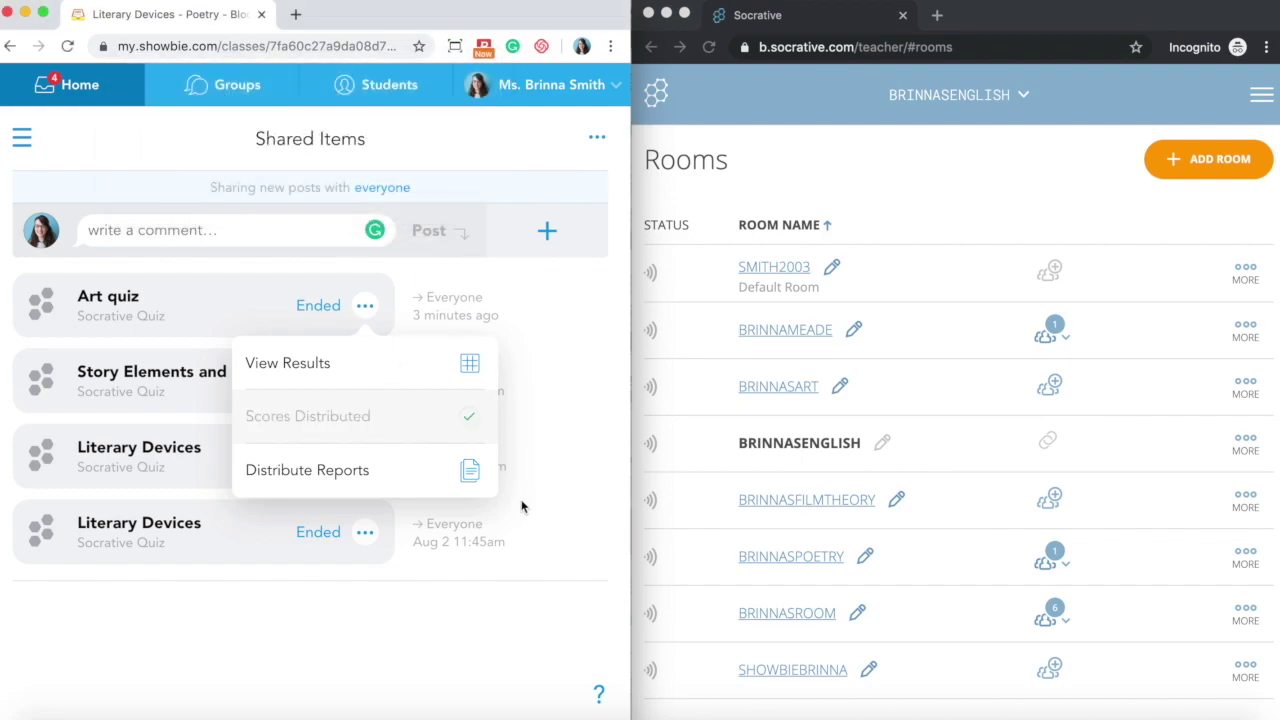
Step: Send the Art quiz PDF reports to students, confirm distribution, and show the class student list
{"action": "left_click", "coordinate": [401, 481]}
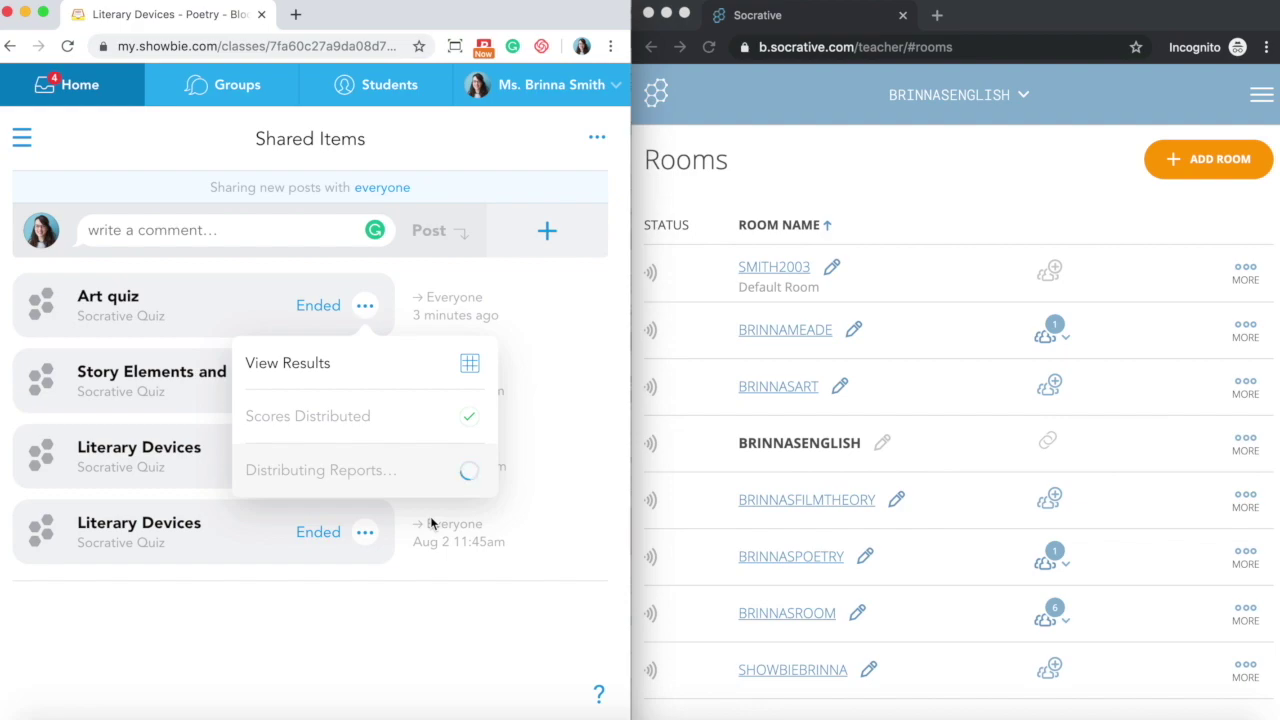
{"action": "left_click", "coordinate": [541, 393]}
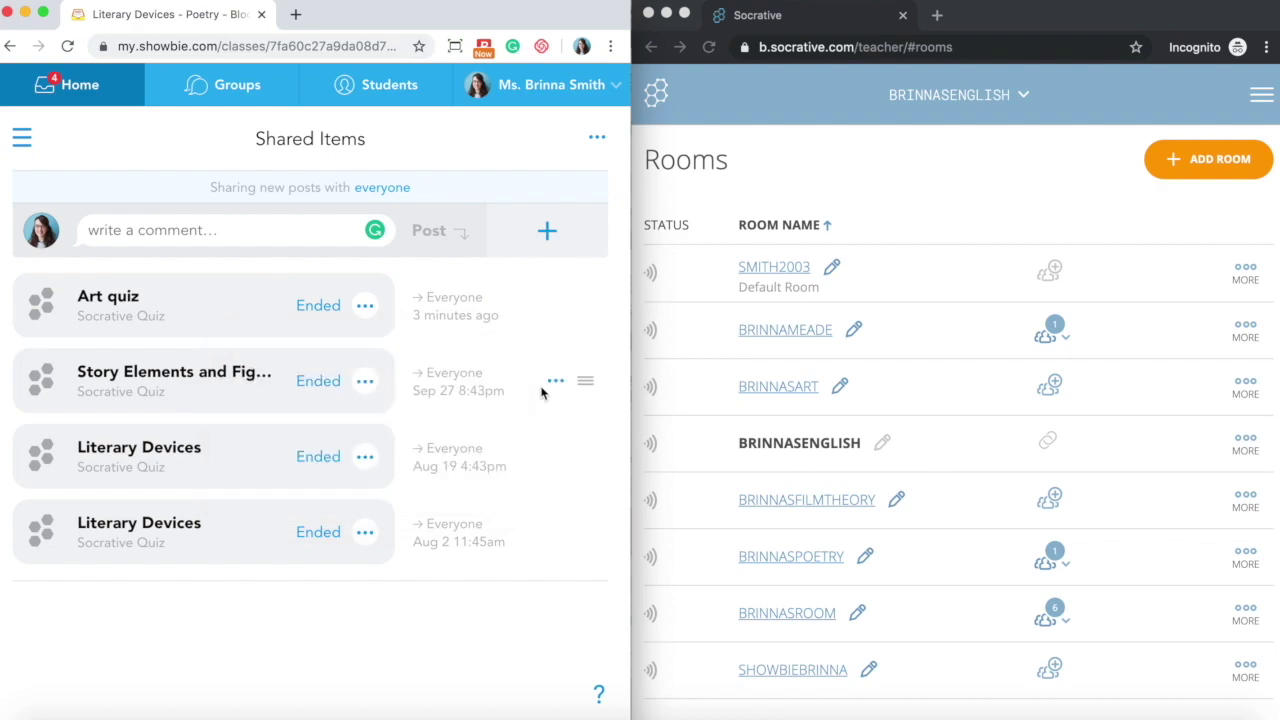
{"action": "left_click", "coordinate": [366, 308]}
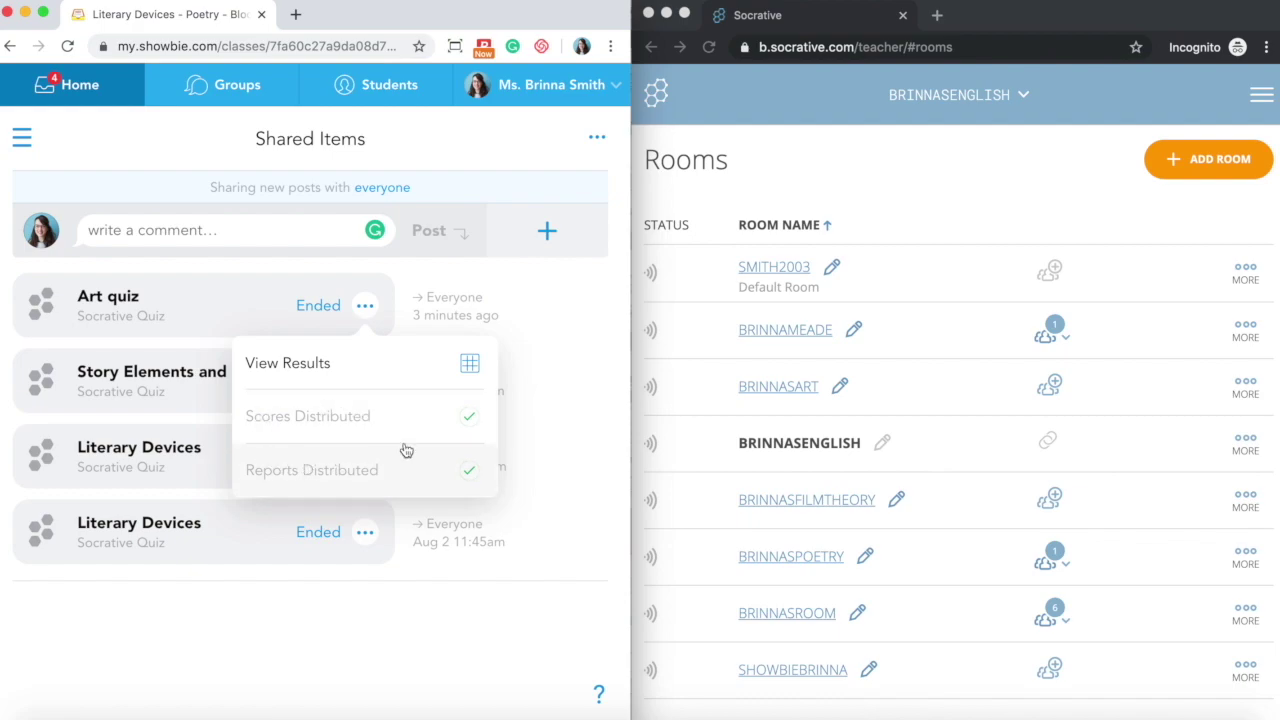
{"action": "left_click", "coordinate": [553, 370]}
{"action": "left_click", "coordinate": [18, 146]}
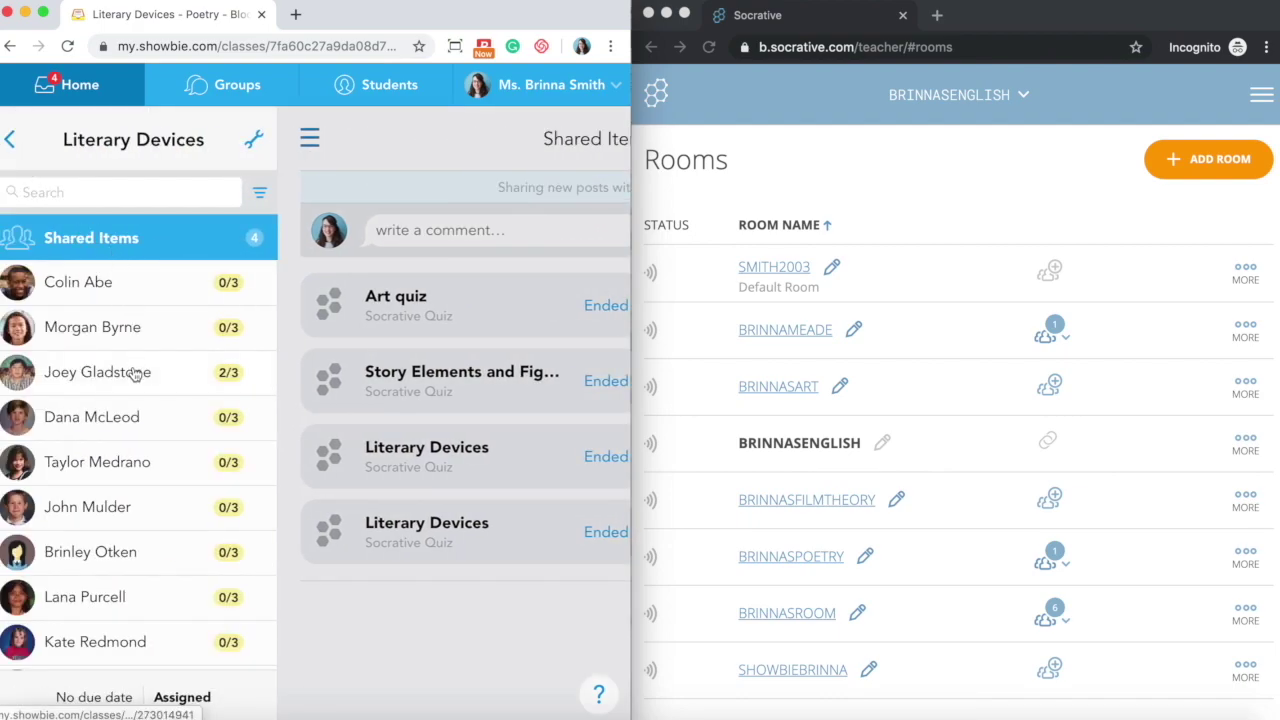
Step: Open the folder of the Literary Devices student who scored 2/3 on the Art quiz
{"action": "left_click", "coordinate": [113, 375]}
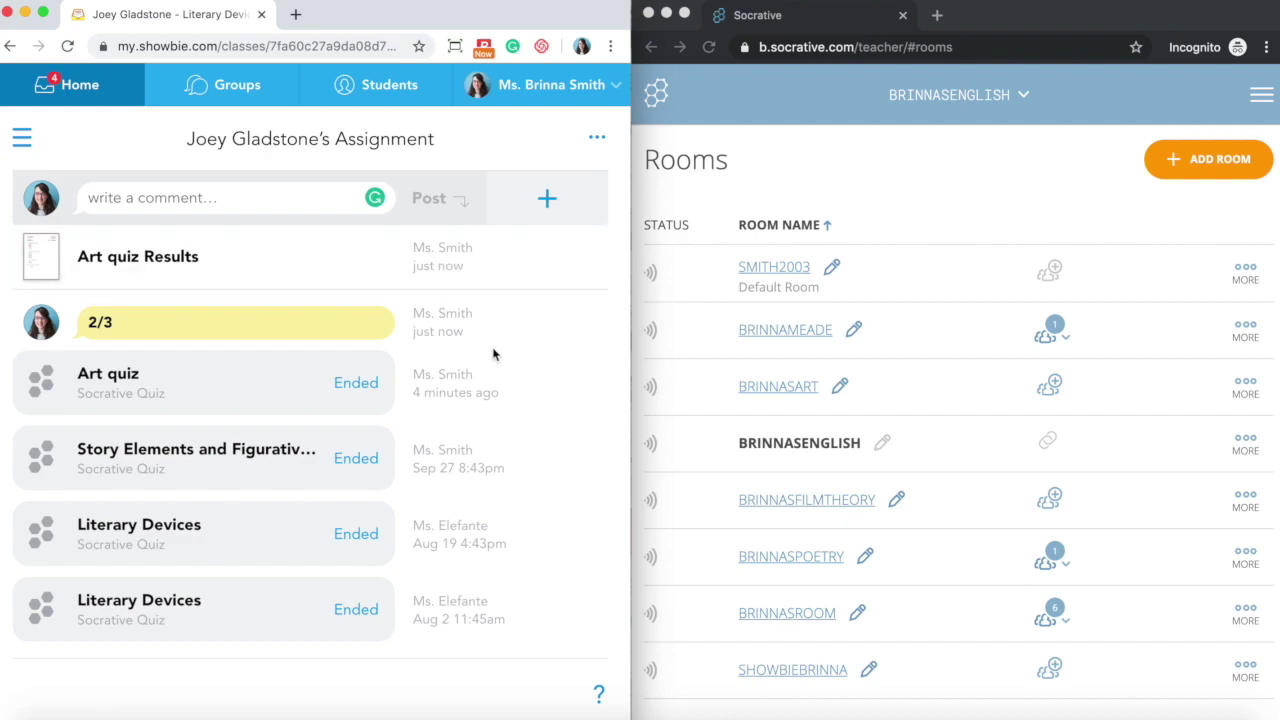
{"action": "mouse_move", "coordinate": [475, 343]}
Step: Open the student's Art quiz Results report (66.67%, 2/3) with the annotation toolbar showing
{"action": "left_click", "coordinate": [57, 258]}
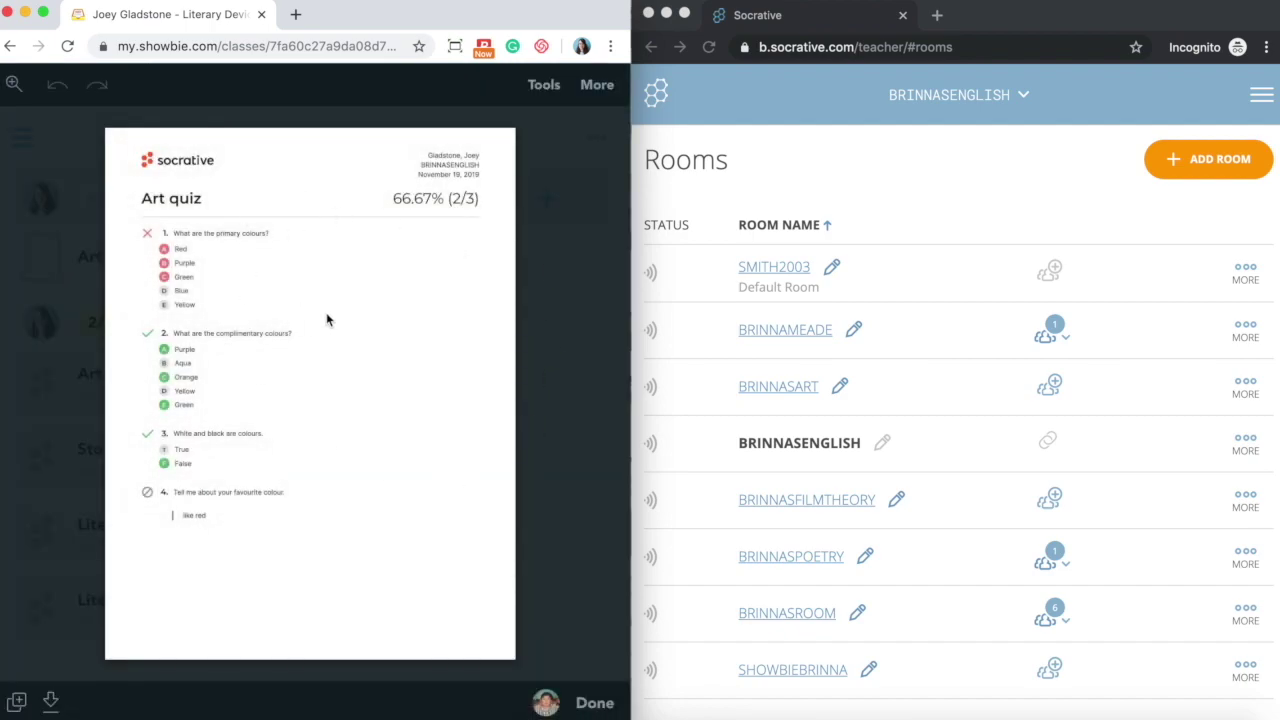
{"action": "left_click", "coordinate": [541, 90]}
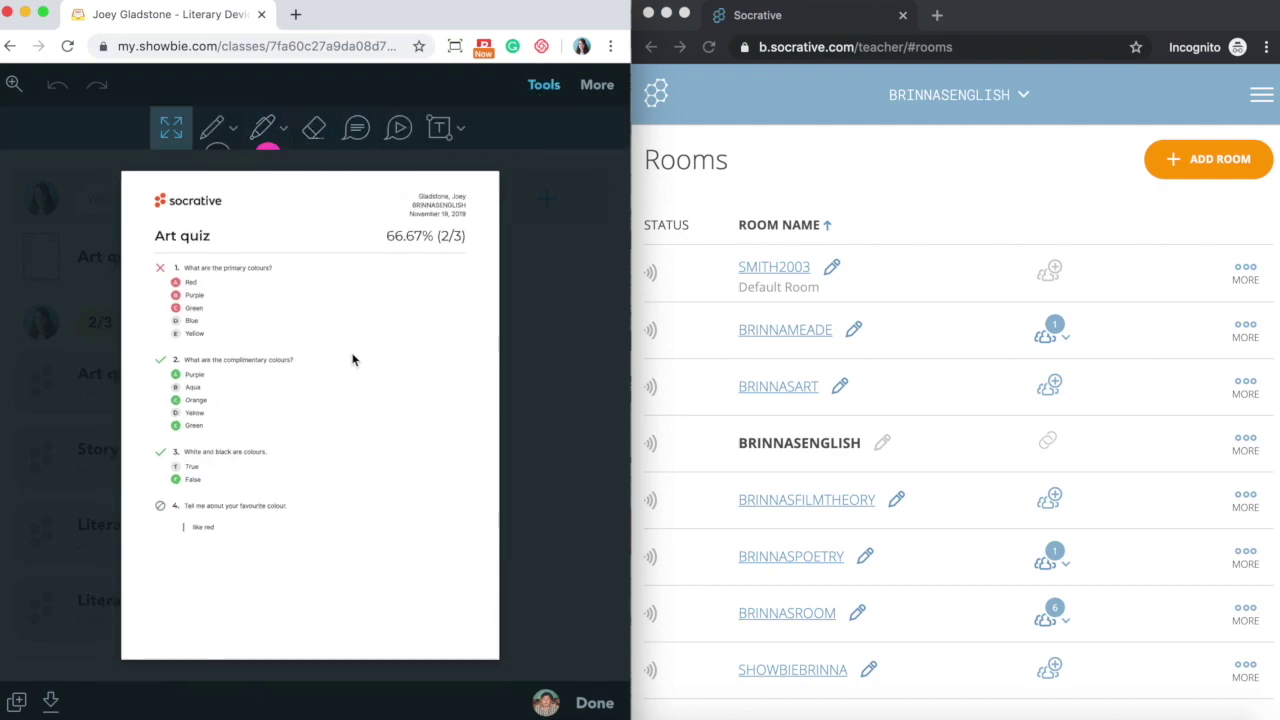